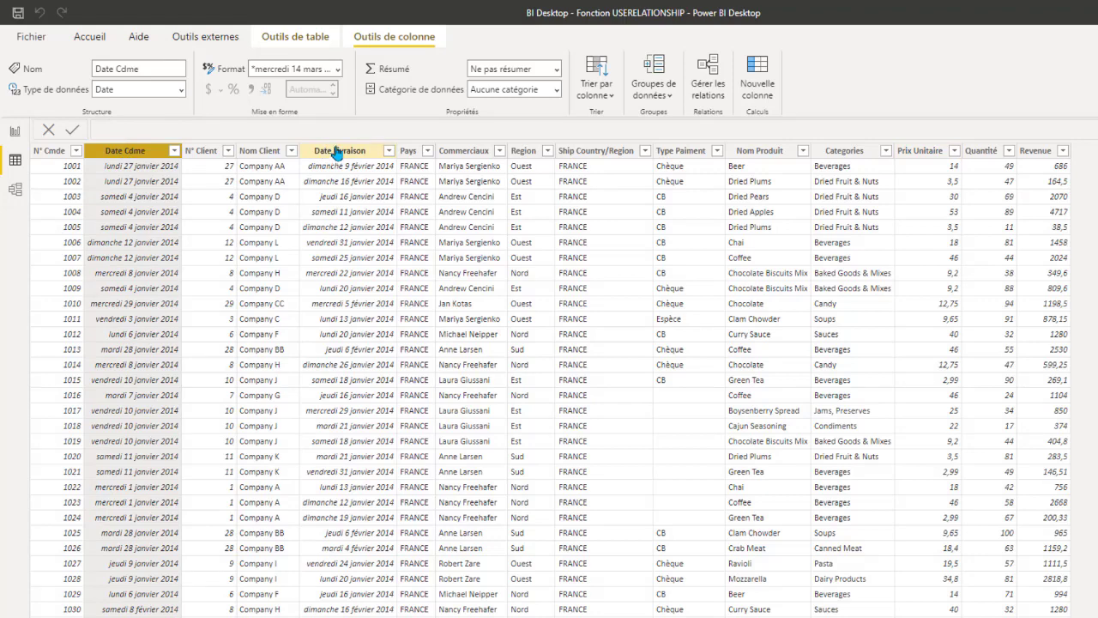
Compare the Date Cdme and Date Livraison columns of the TableauSource data table
click(328, 151)
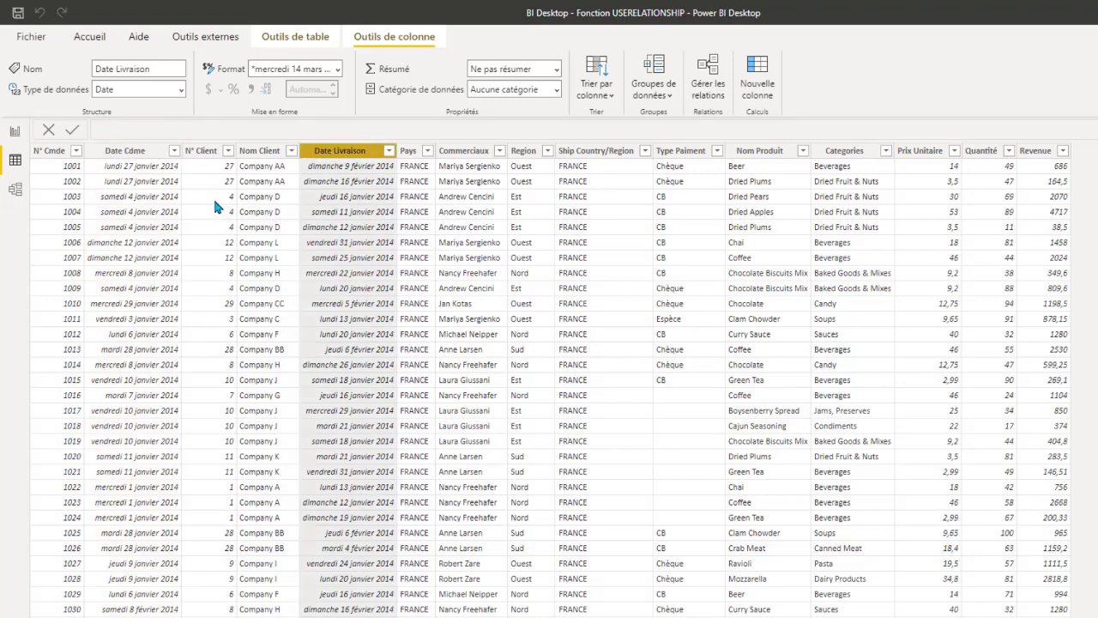
click(122, 151)
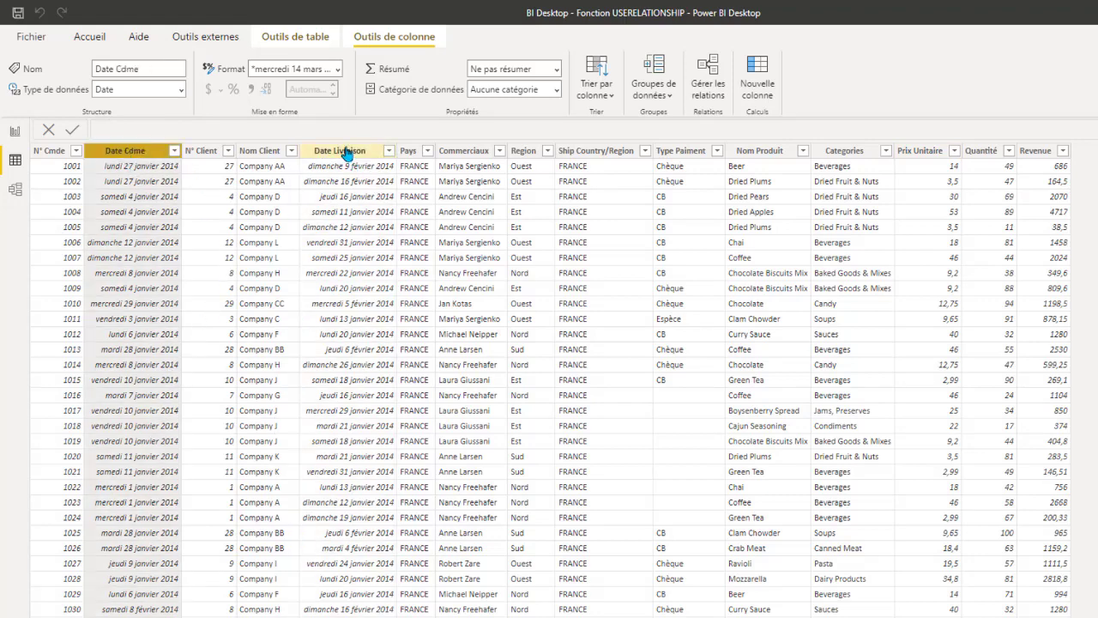
click(346, 151)
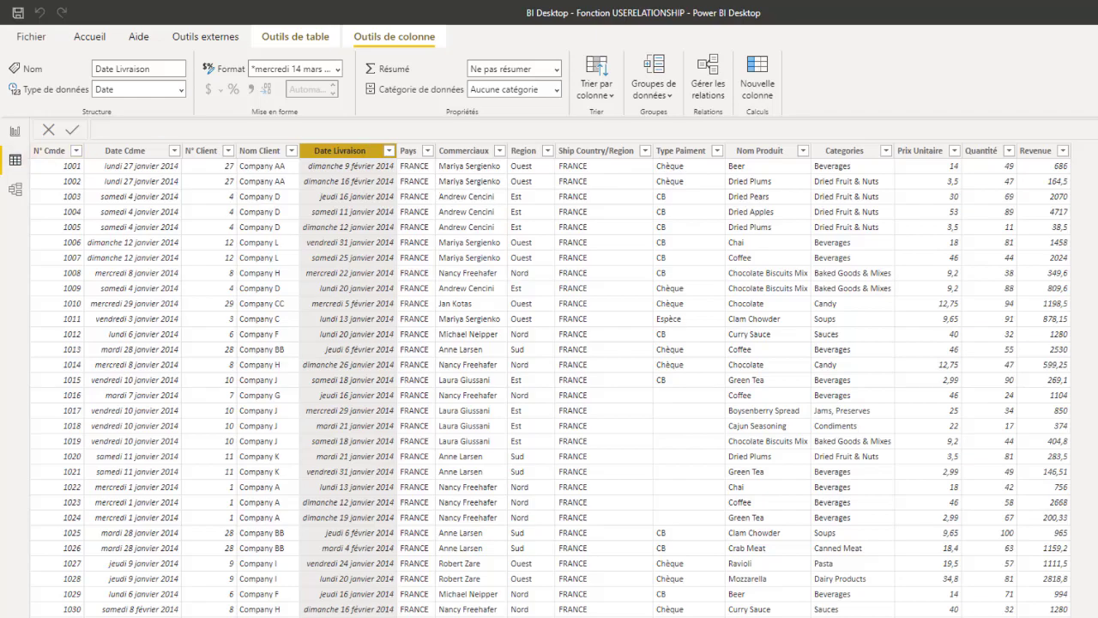
key(Escape)
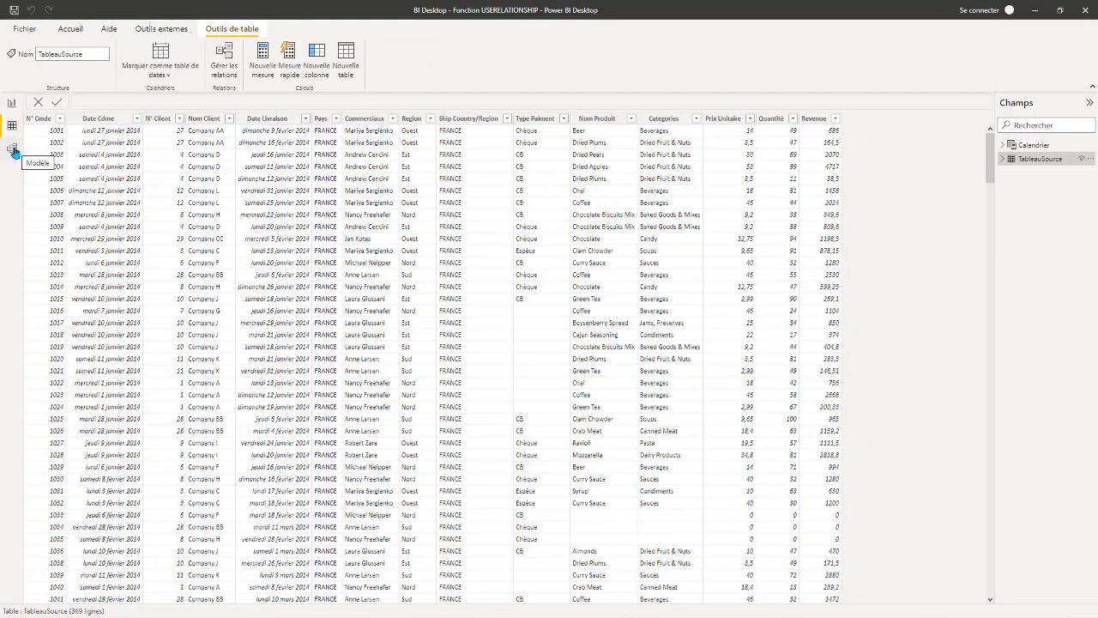
Show the data model diagram to view how TableauSource and Calendrier are linked, and collapse the properties pane
click(12, 149)
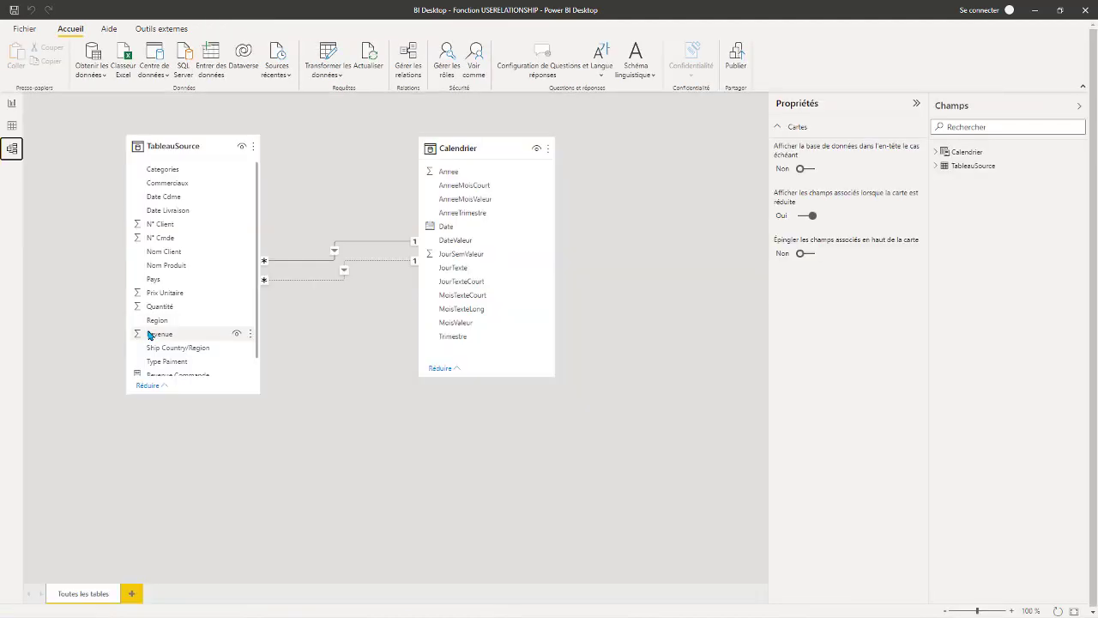
click(164, 146)
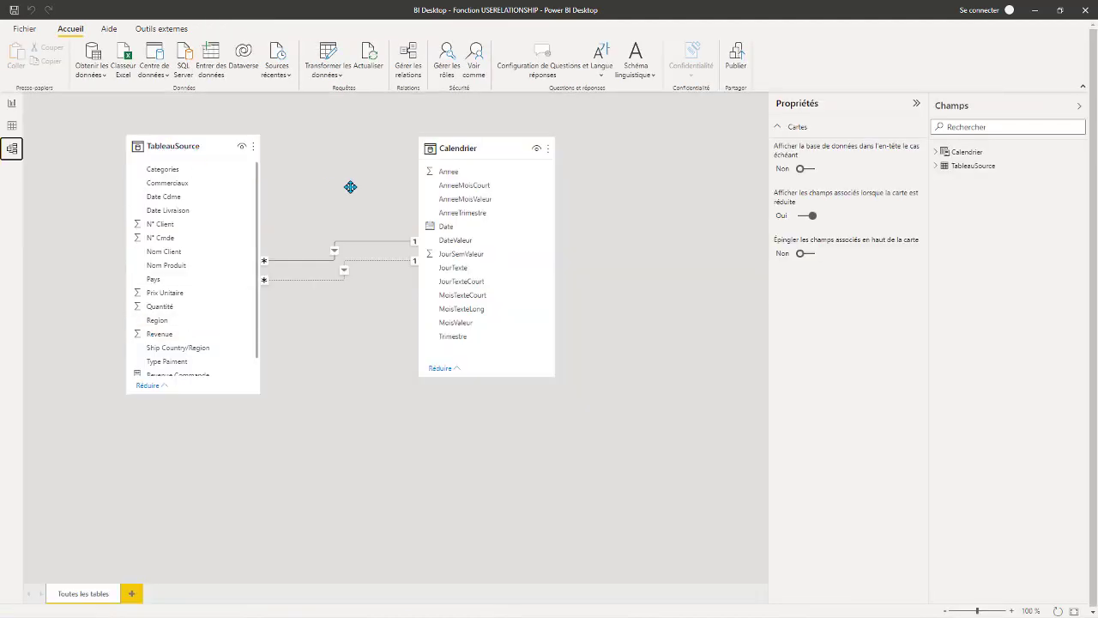
drag(497, 152, 501, 157)
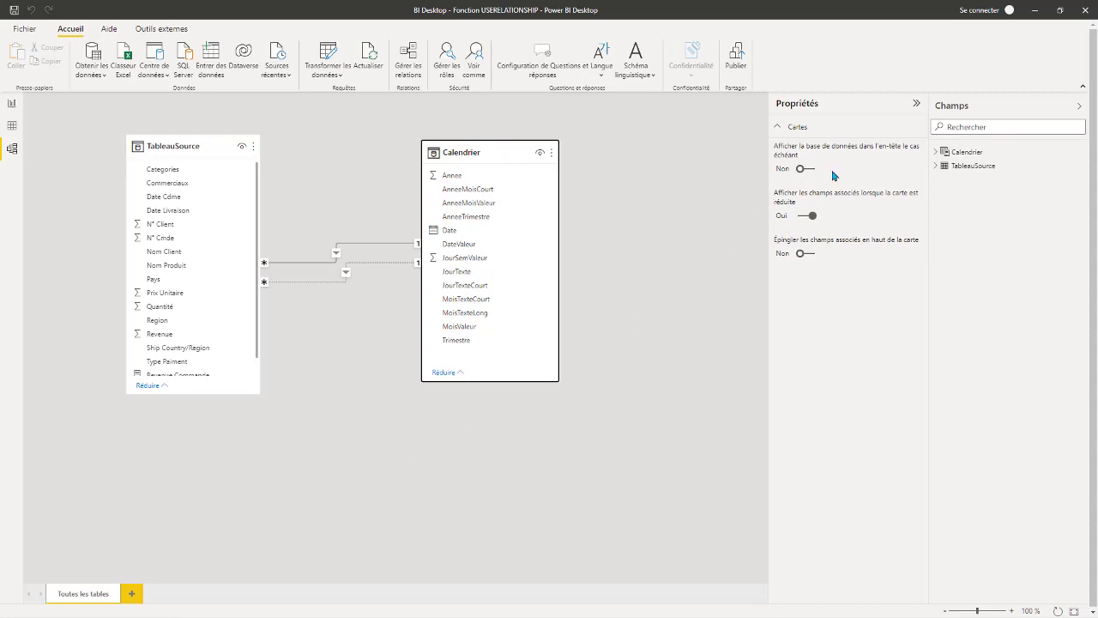
click(915, 104)
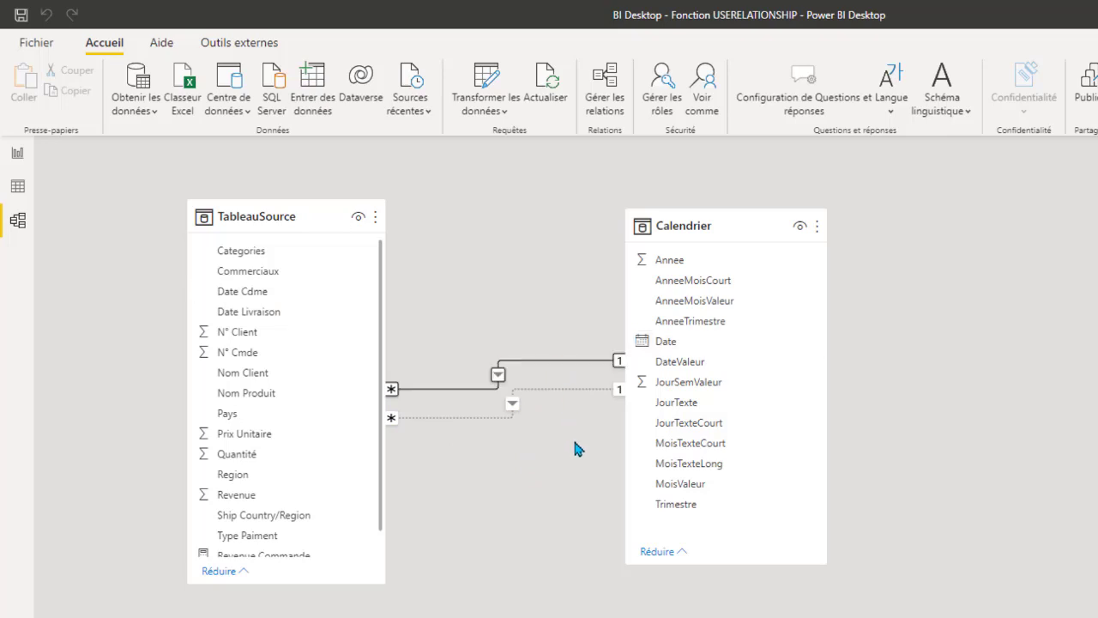
Review the settings of the active relationship between Date Cdme and the Calendrier Date, and close them without changes
double_click(554, 363)
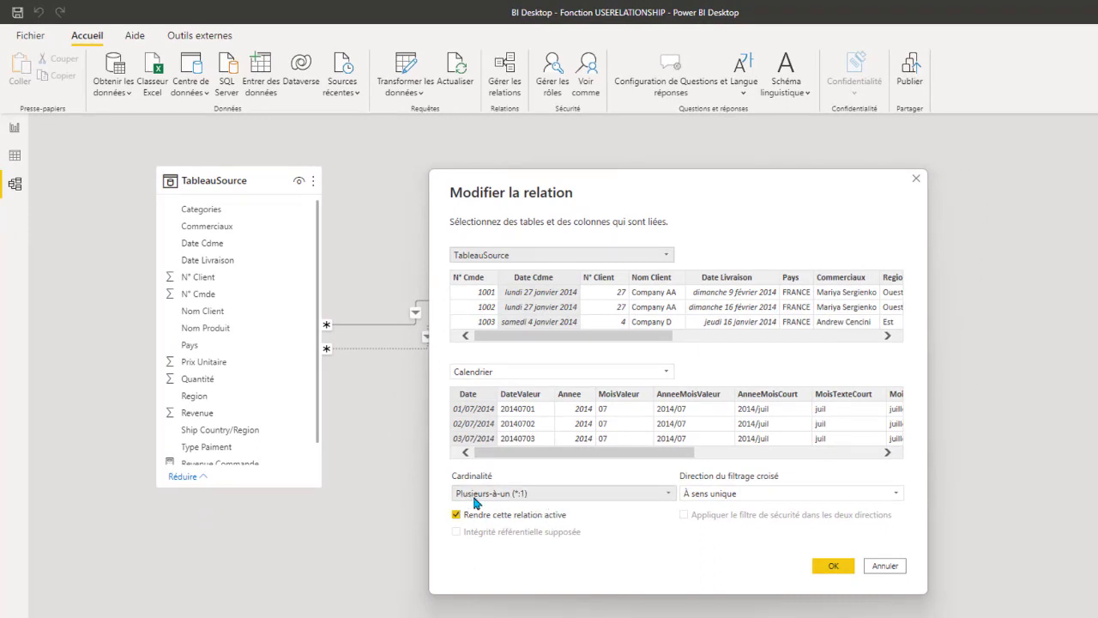
drag(740, 177, 940, 168)
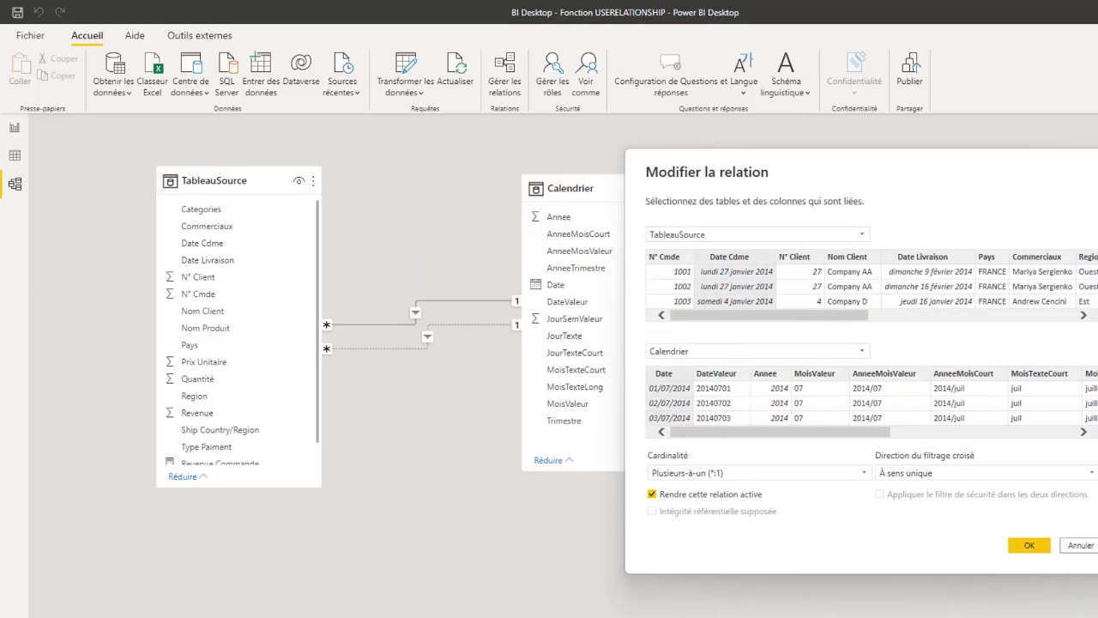
click(1079, 550)
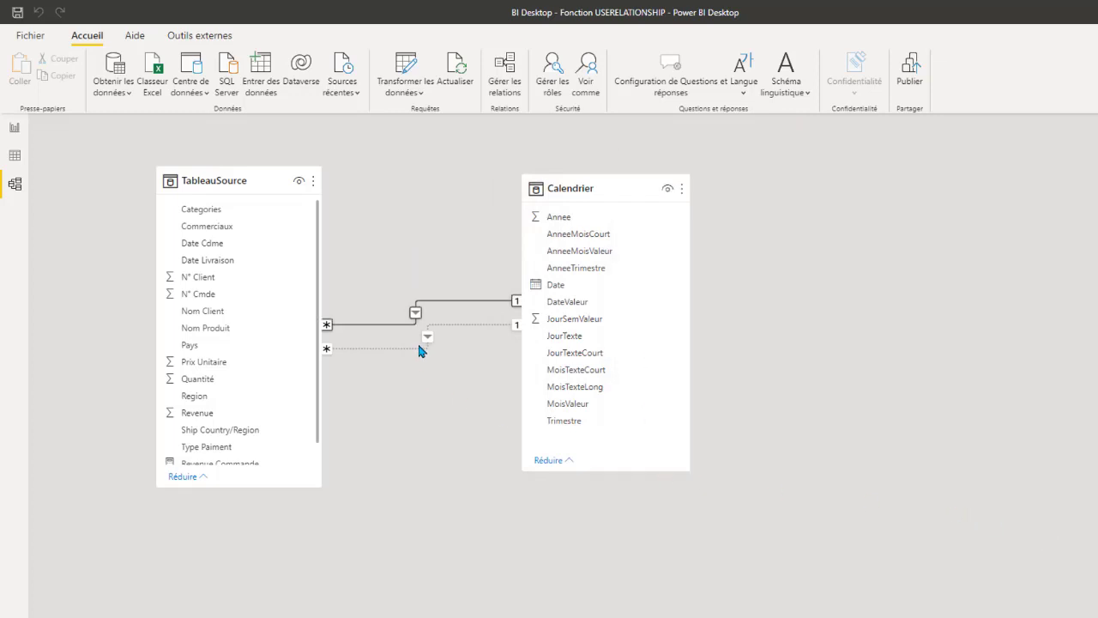
Inspect the inactive relationship between Date Livraison and the Calendrier Date, including its settings, without changing anything
click(410, 353)
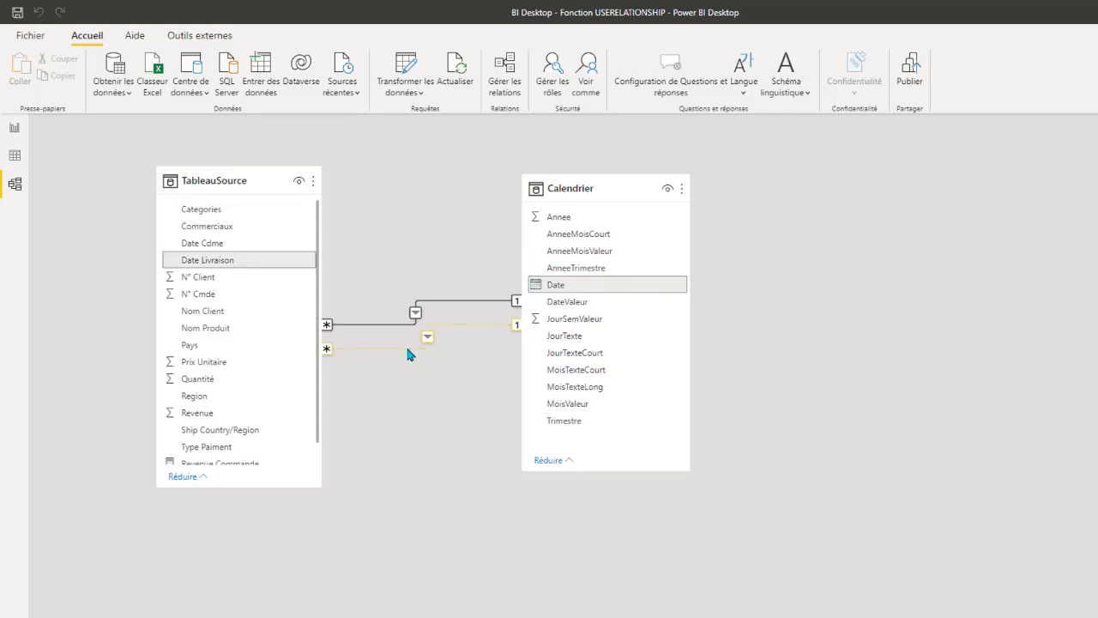
click(510, 396)
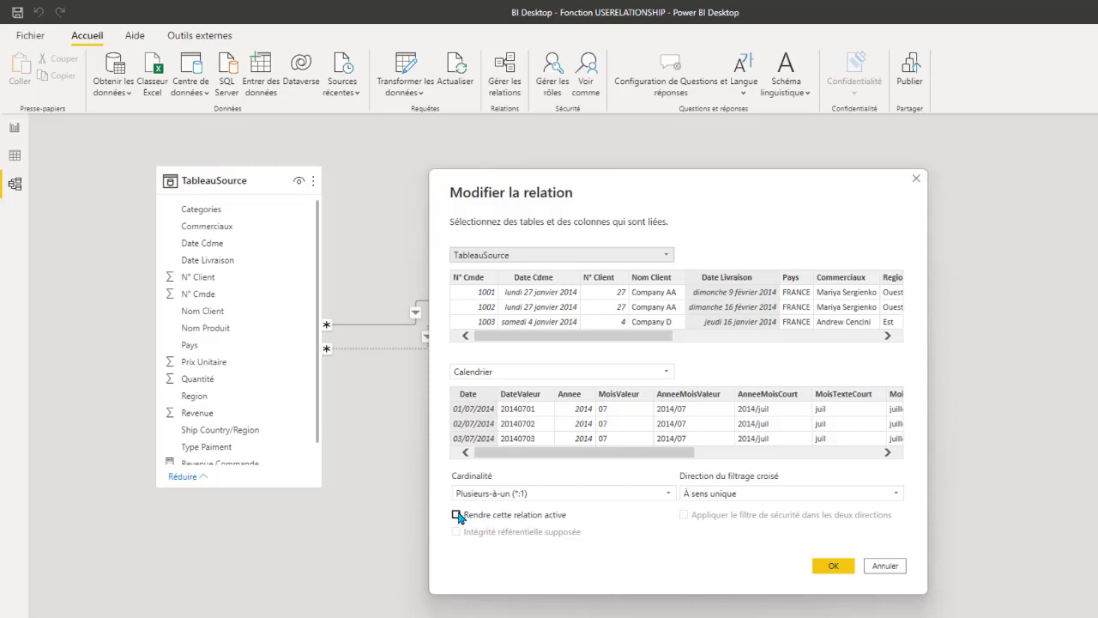
click(889, 567)
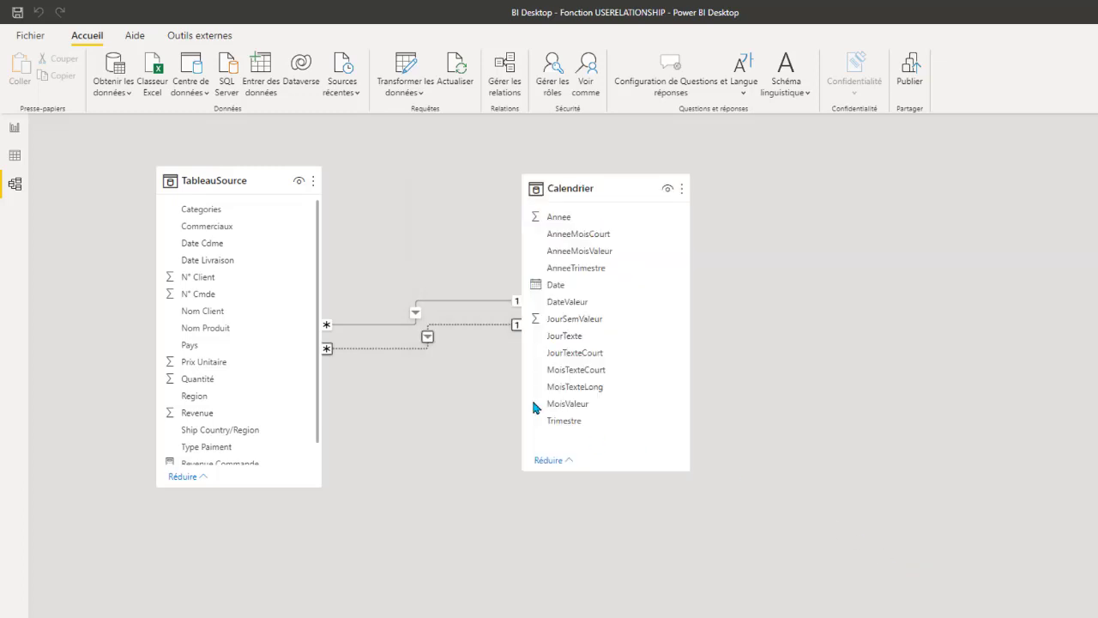
click(467, 325)
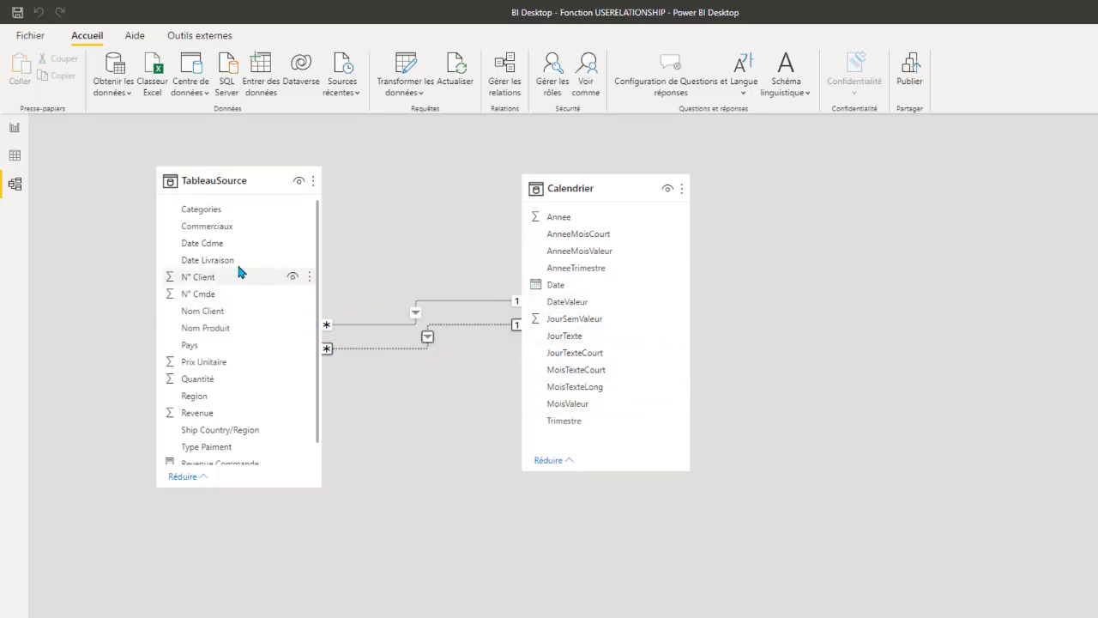
click(213, 259)
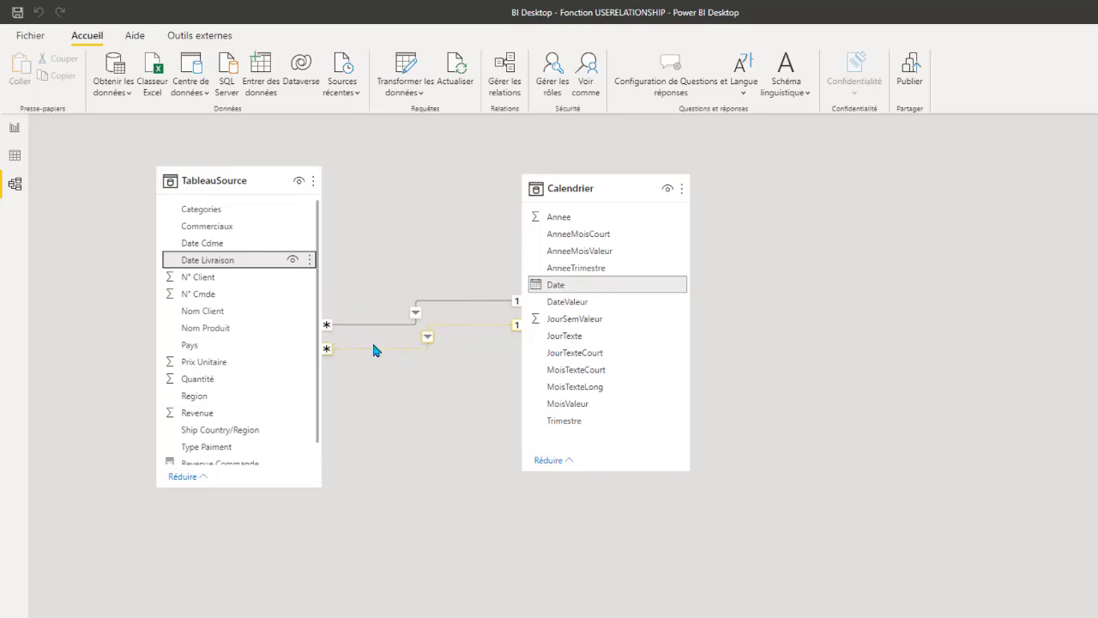
Open the Rapport page of the report and select the Revenue Commande card
click(15, 129)
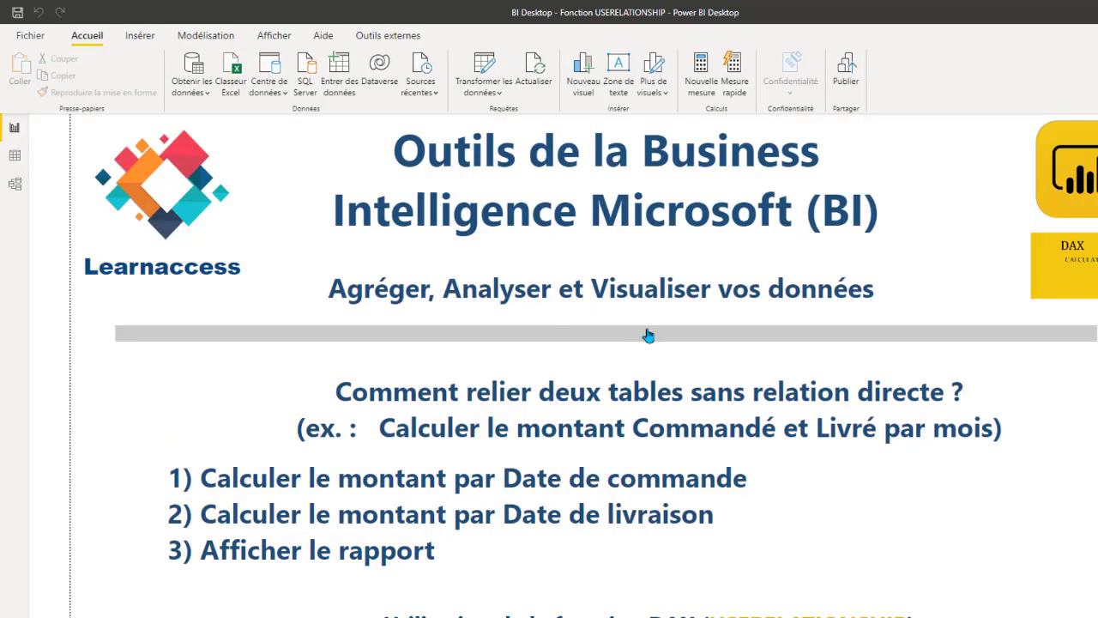
click(126, 596)
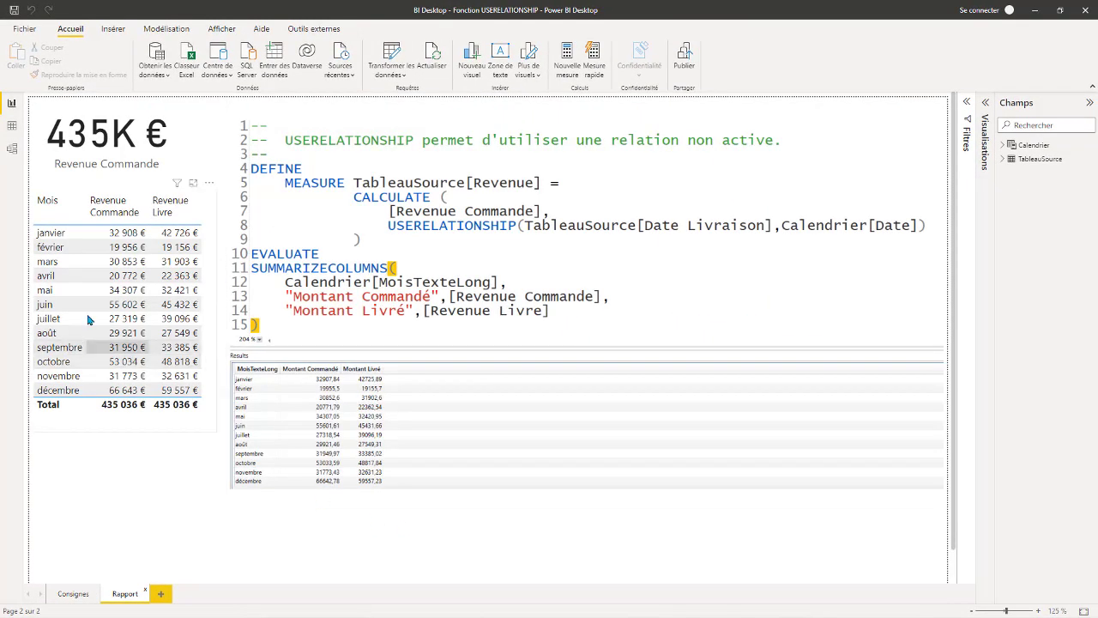
click(125, 142)
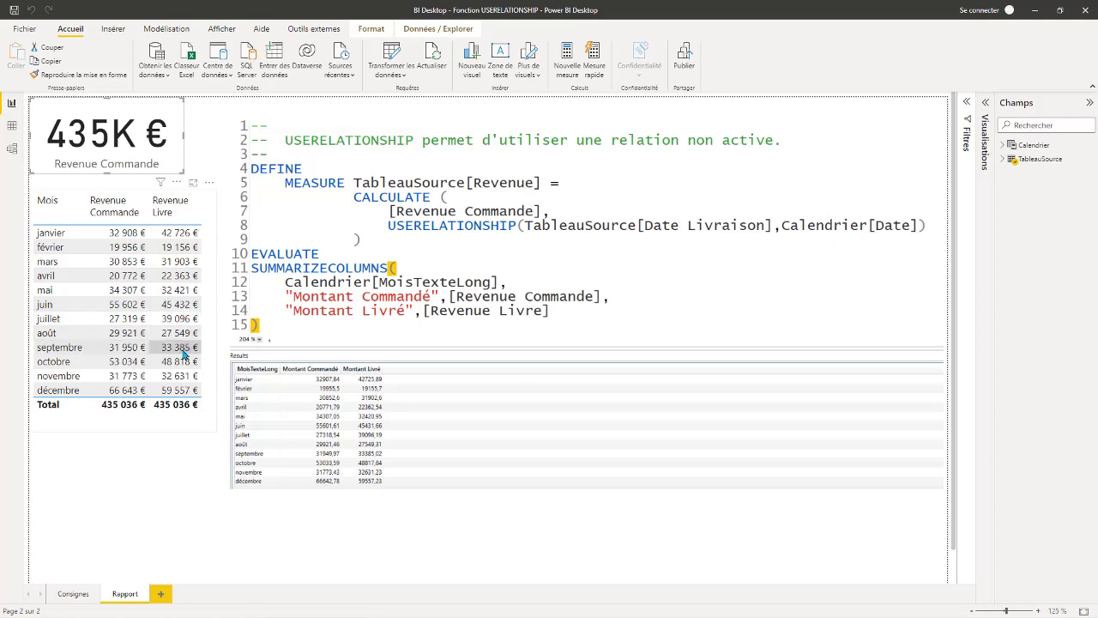
Examine the enlarged DAX formula of the Revenue Commande measure in TableauSource, and collapse the formula
click(1002, 163)
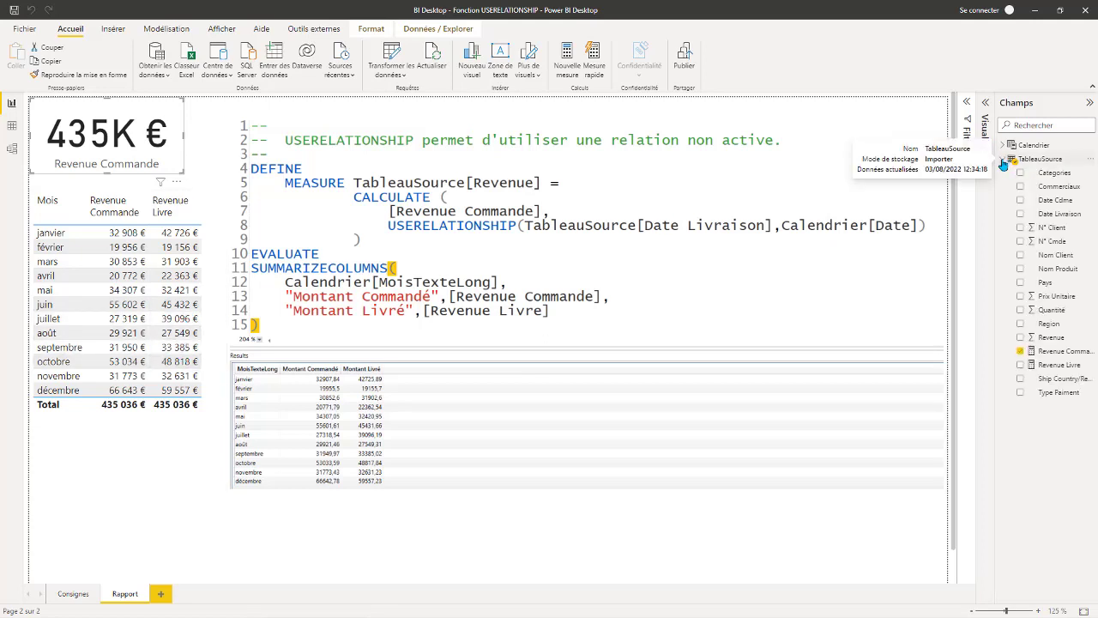
click(1064, 353)
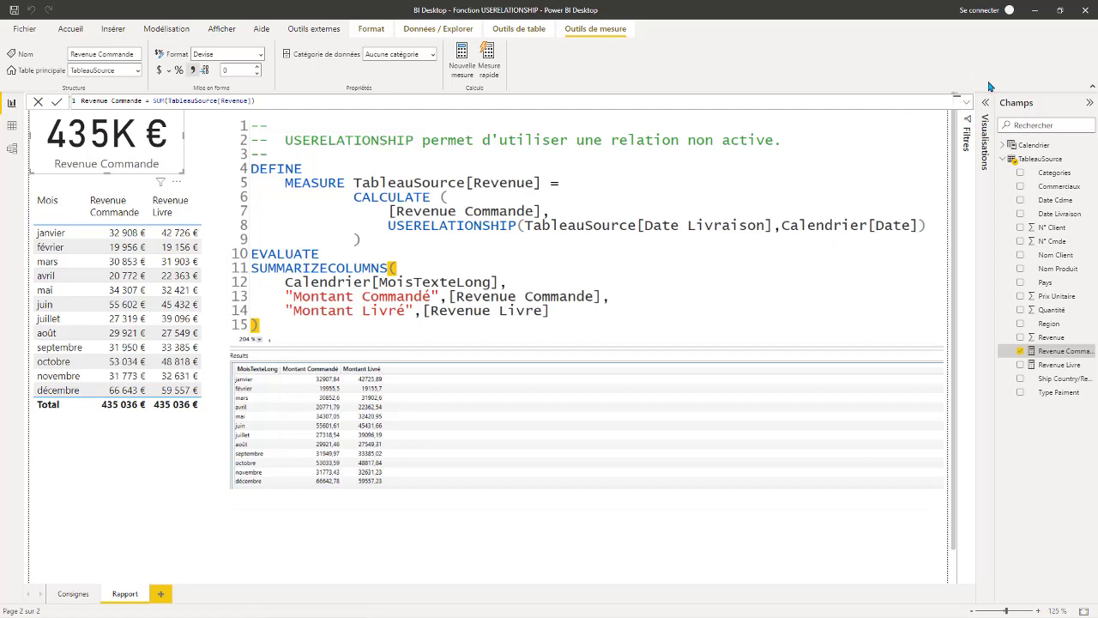
click(965, 101)
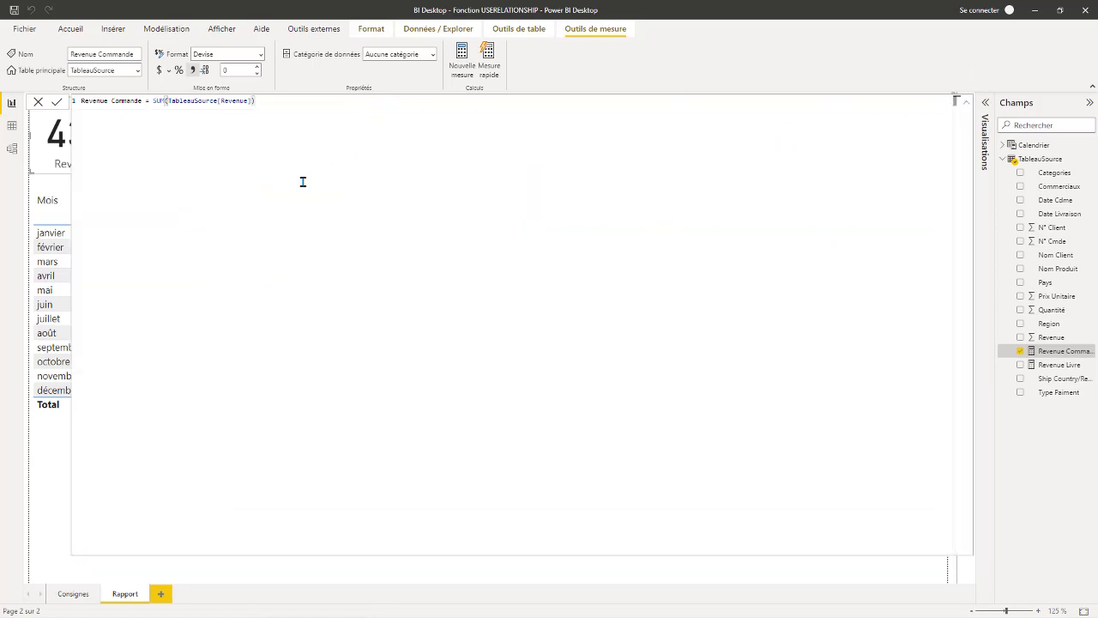
scroll(179, 147, up, 8)
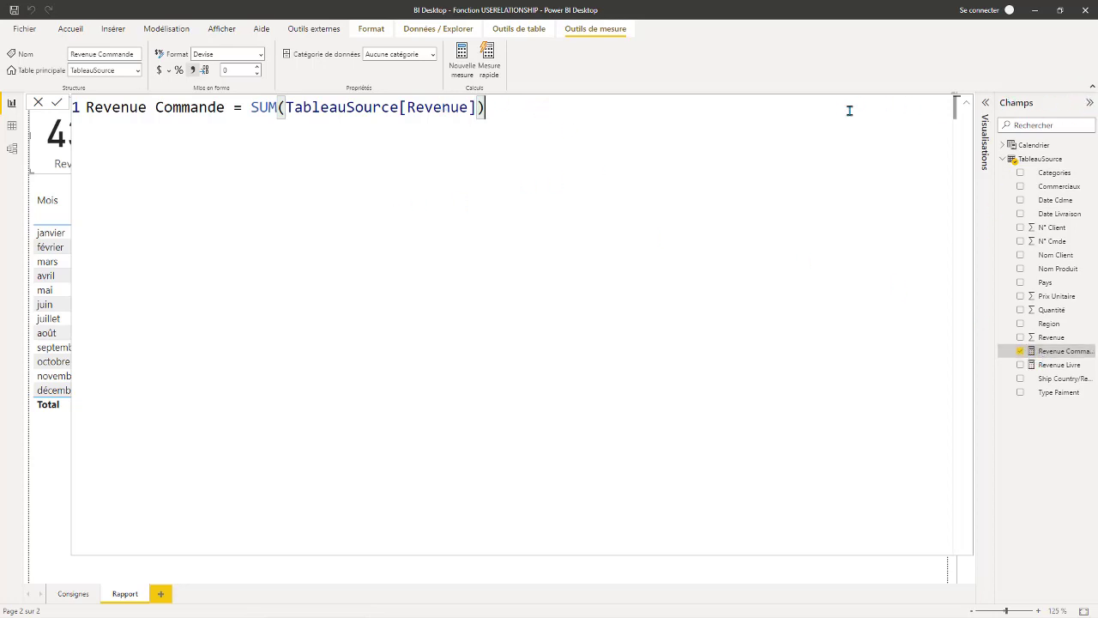
click(967, 108)
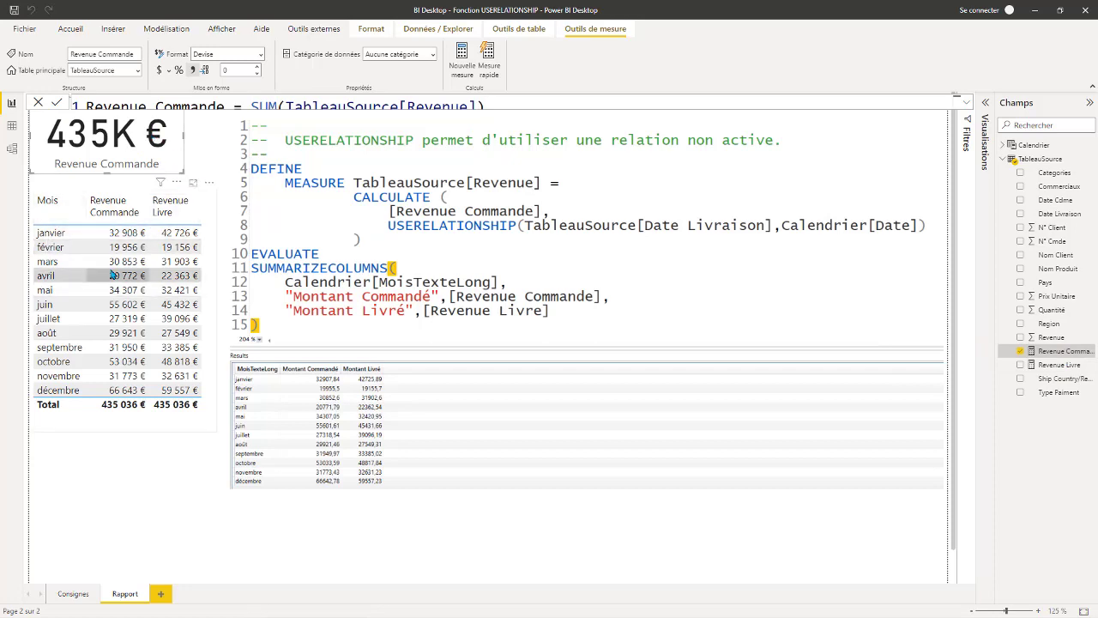
Inspect which Calendrier and TableauSource fields feed the monthly revenue table, leaving no month filtered and the visualizations pane collapsed
click(985, 102)
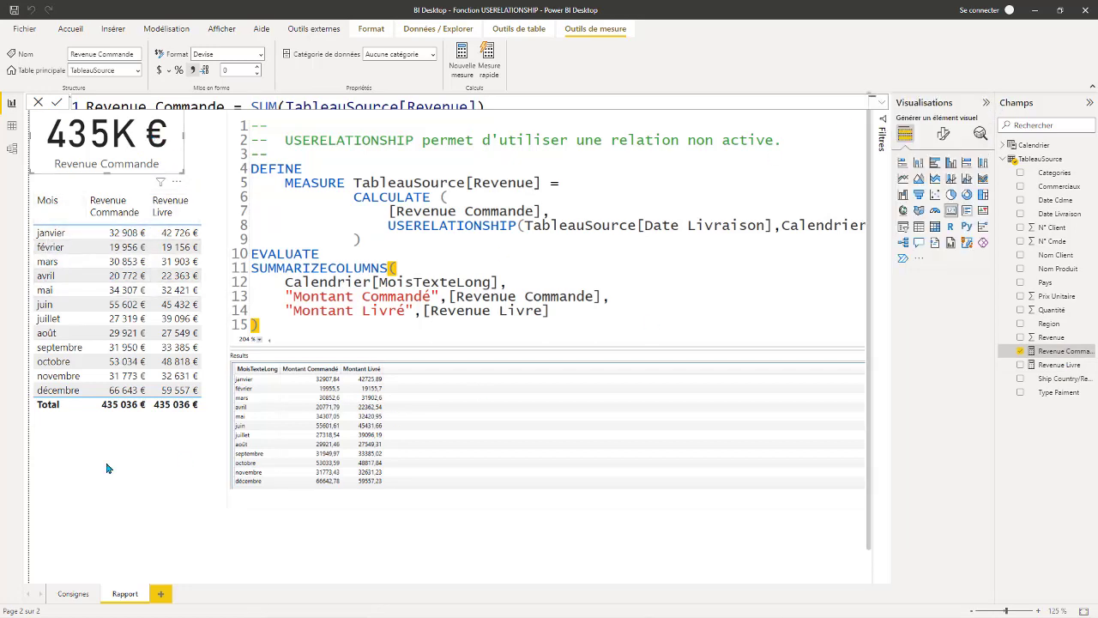
click(129, 328)
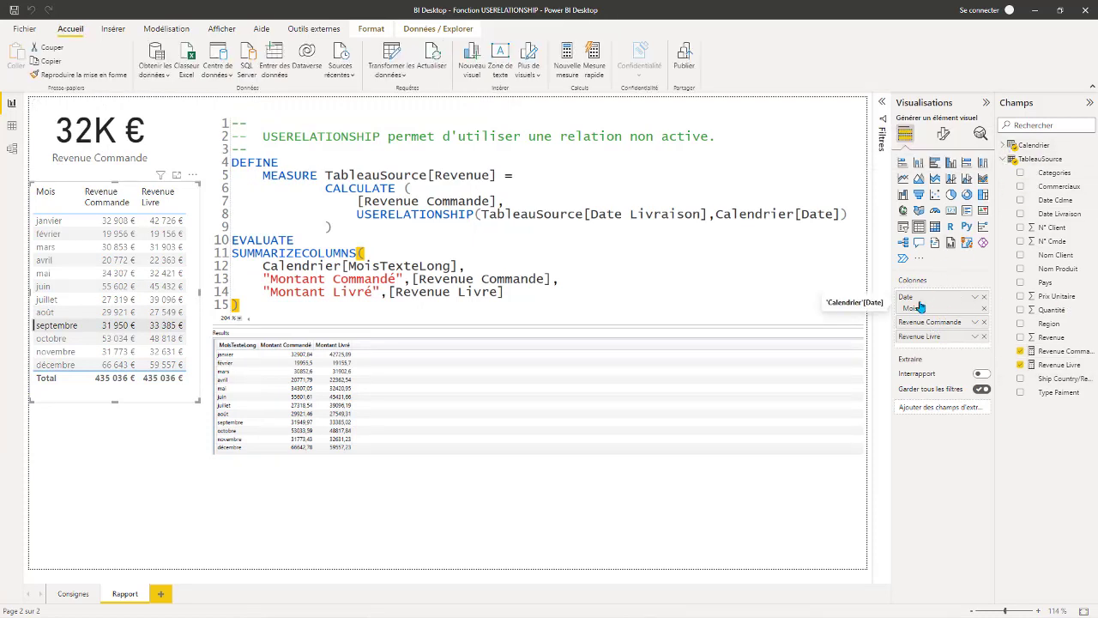
click(1008, 146)
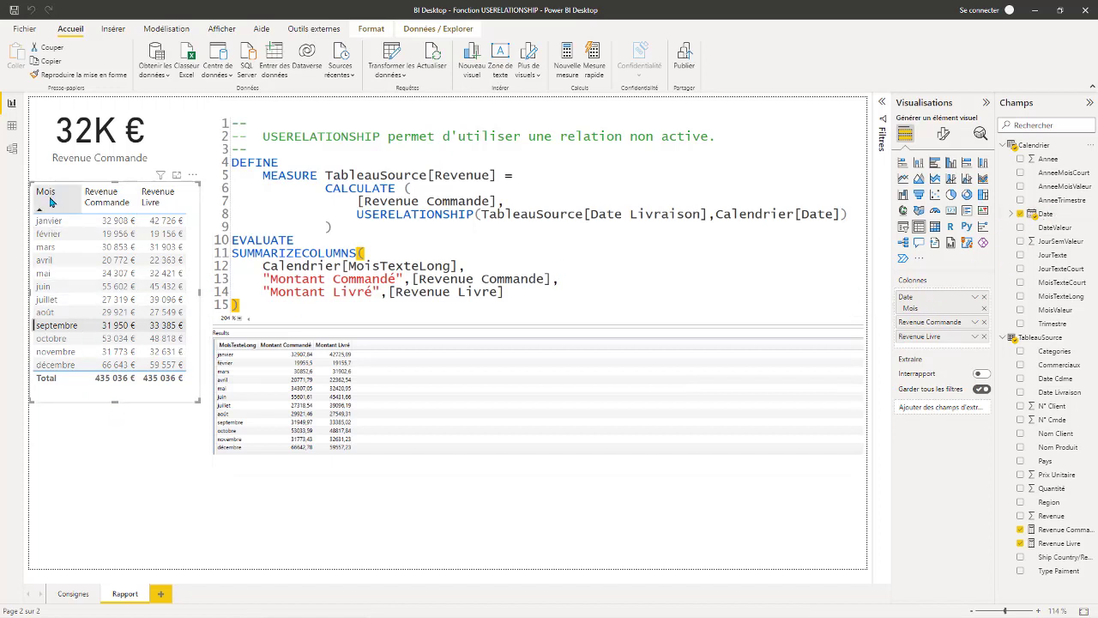
click(58, 327)
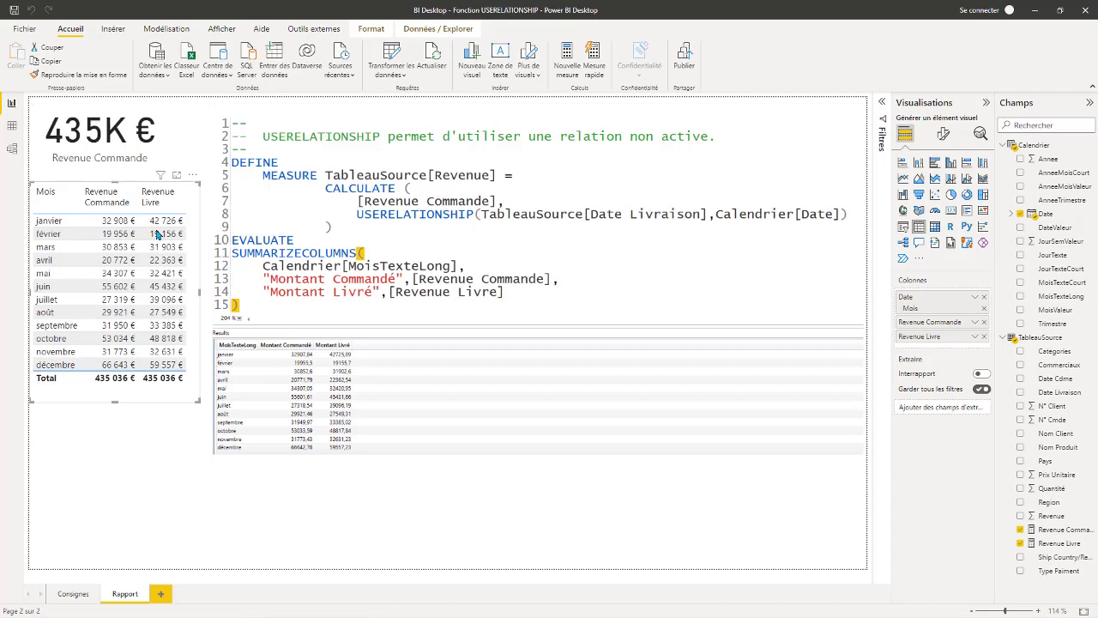
click(986, 103)
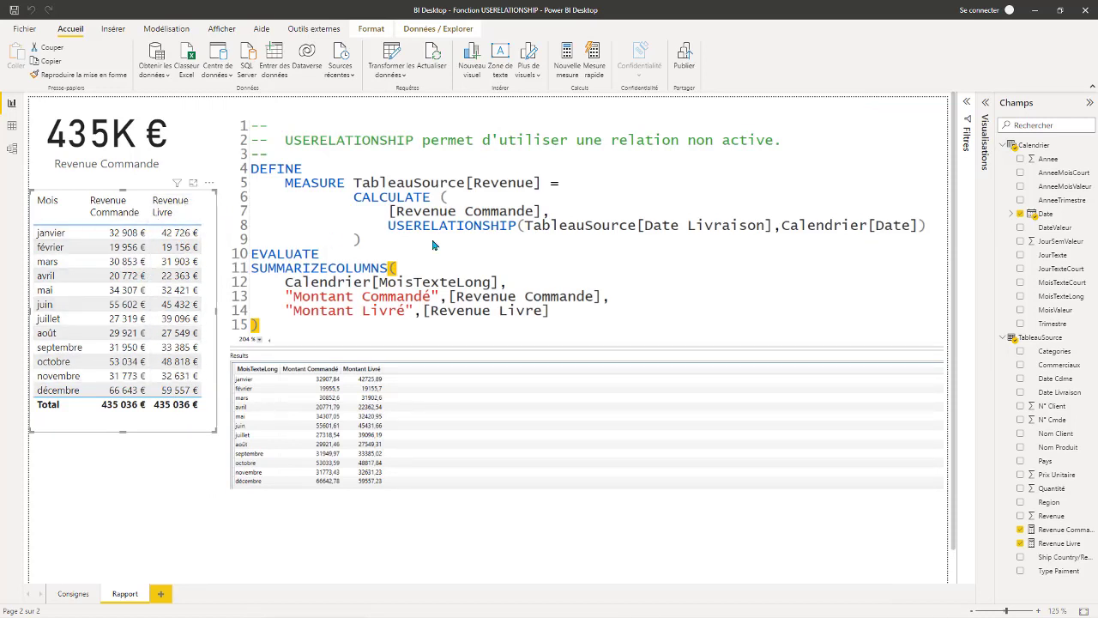
Enlarge the DAX formula of the Revenue Livre measure in TableauSource and examine its CALCULATE, SUM and USERELATIONSHIP parts
click(1060, 544)
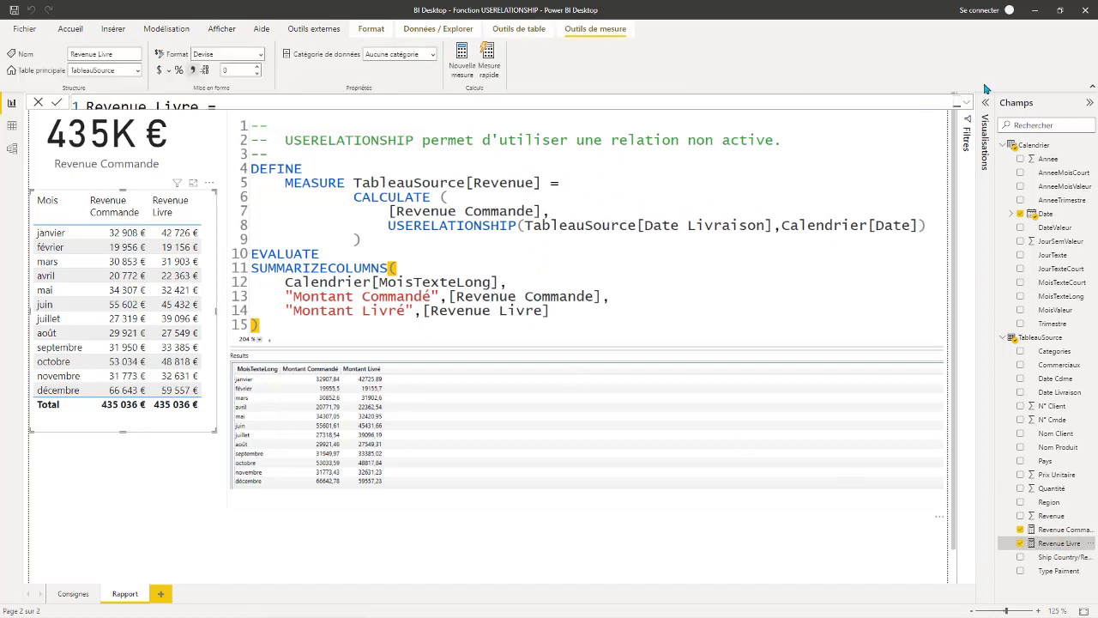
click(966, 102)
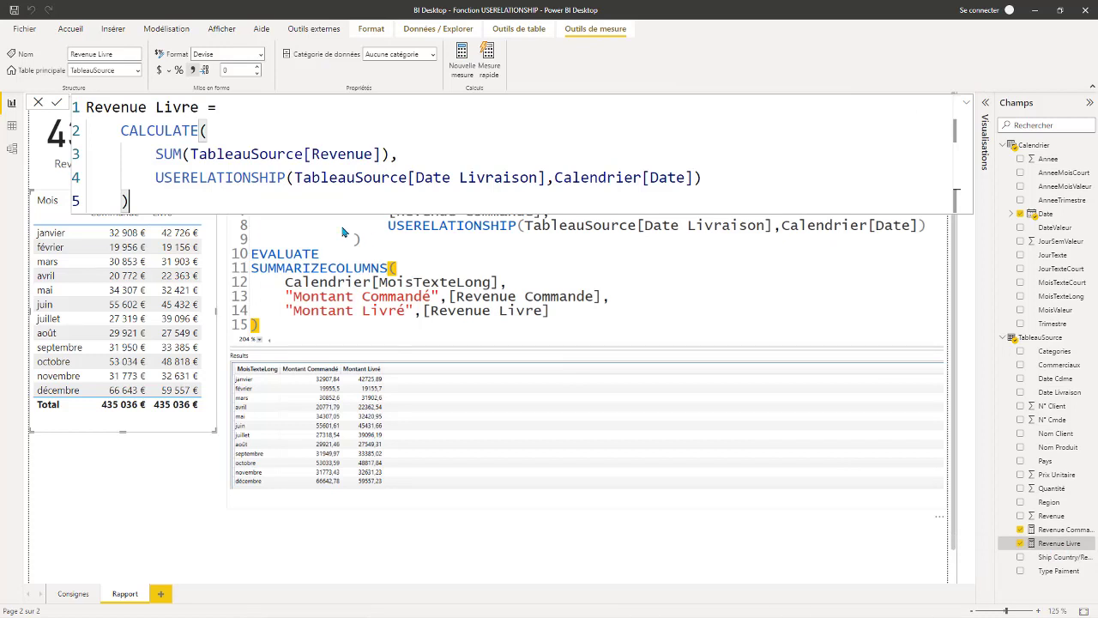
scroll(205, 182, up, 4)
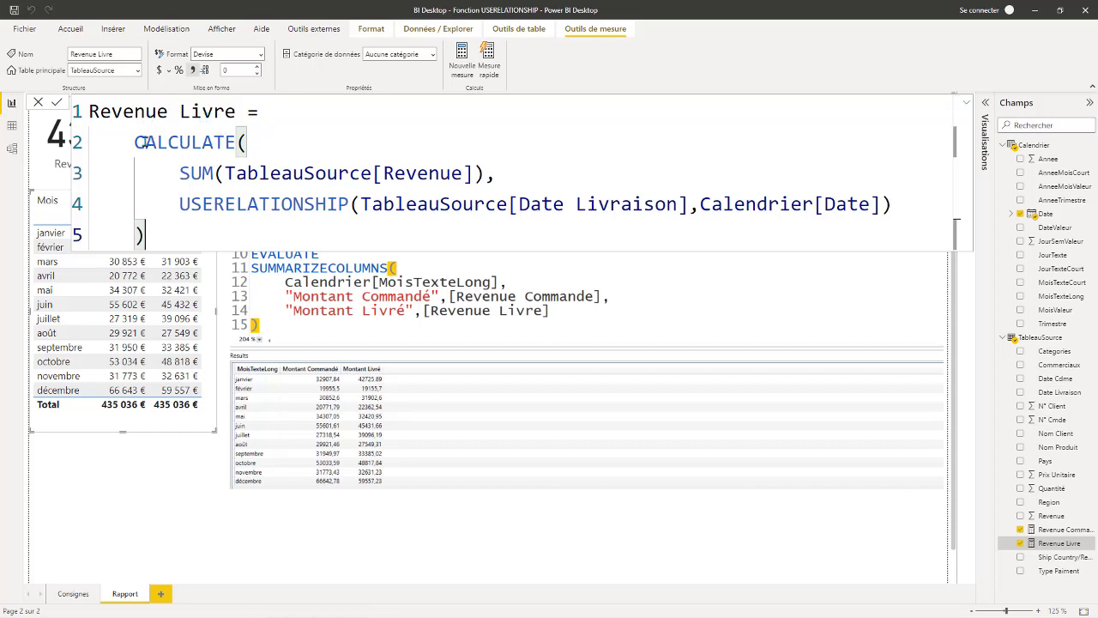
drag(134, 143, 255, 144)
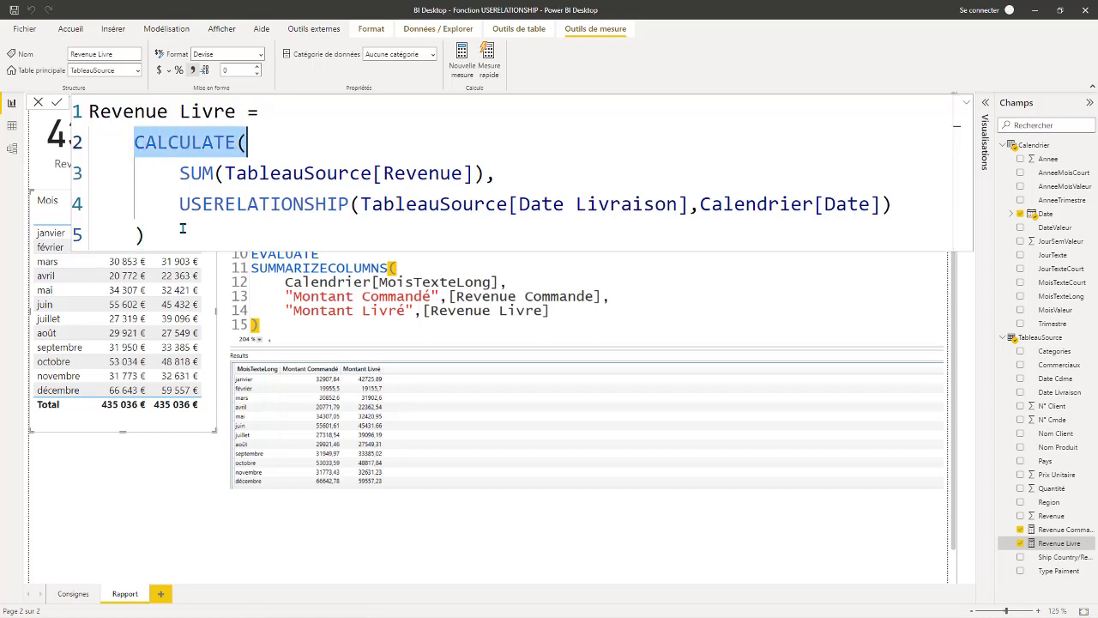
click(257, 141)
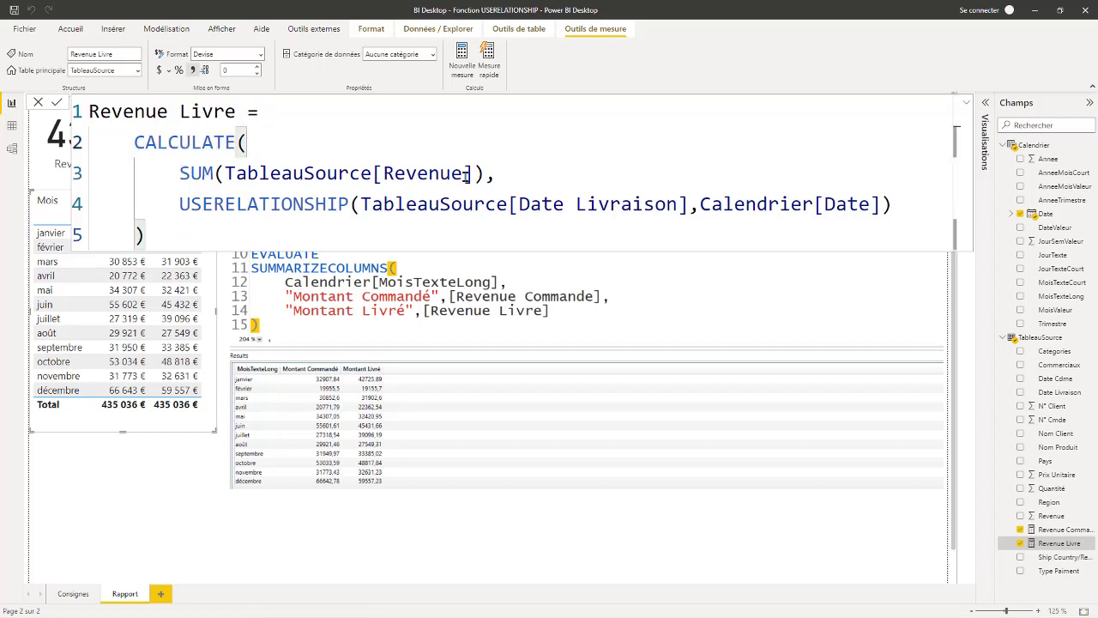
drag(510, 172, 178, 174)
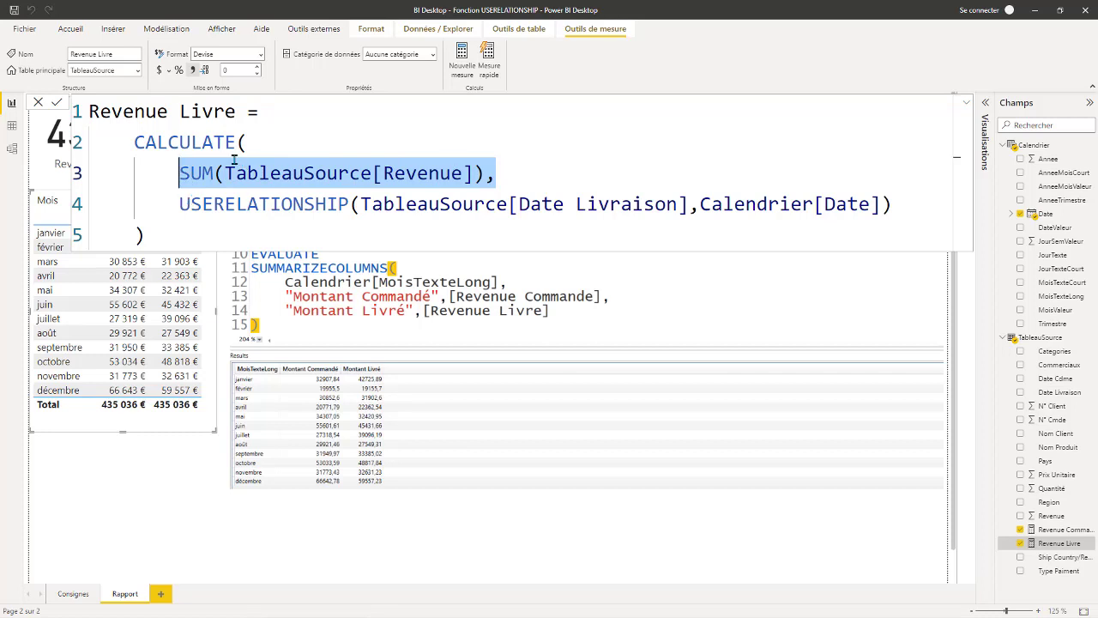
click(223, 204)
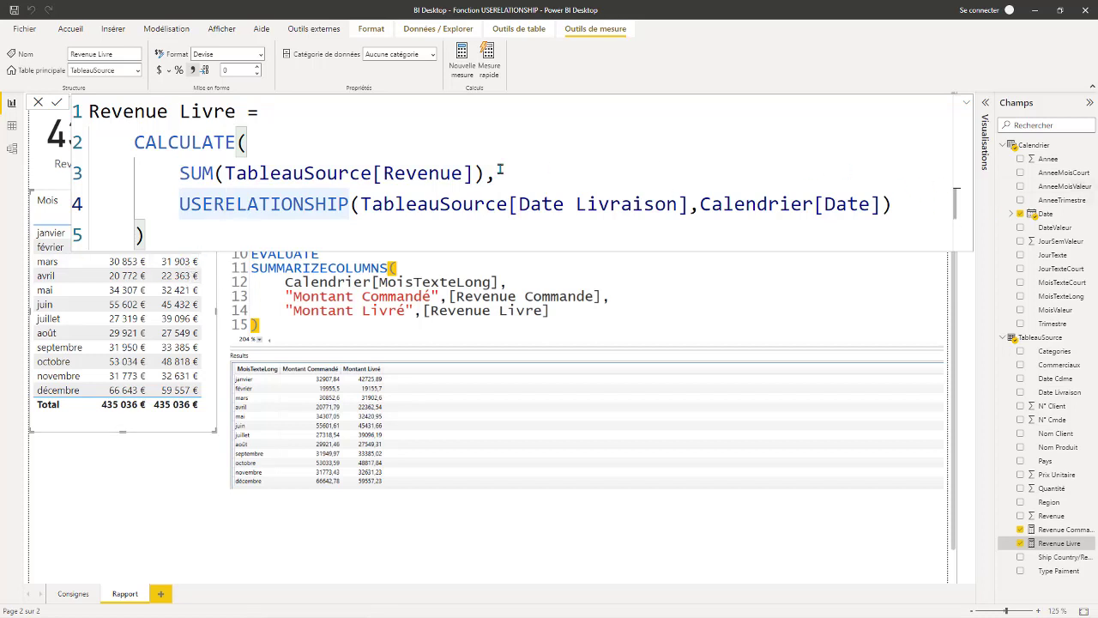
drag(180, 204, 348, 202)
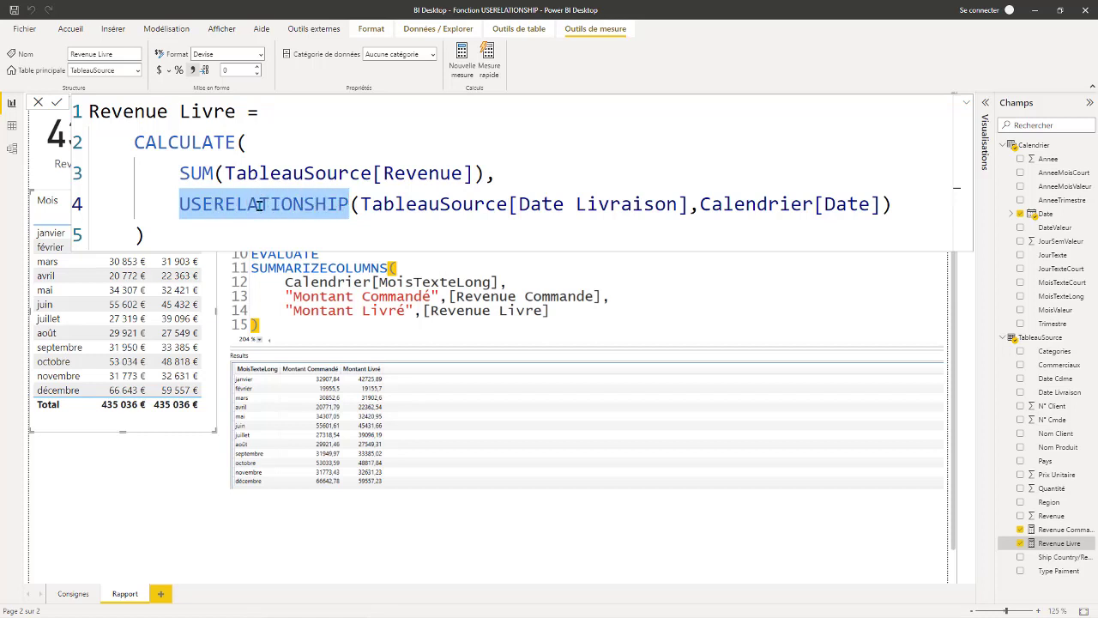
Re-enter the opening parenthesis of USERELATIONSHIP in the Revenue Livre formula to view the function's syntax help, and dismiss the suggestions
click(360, 206)
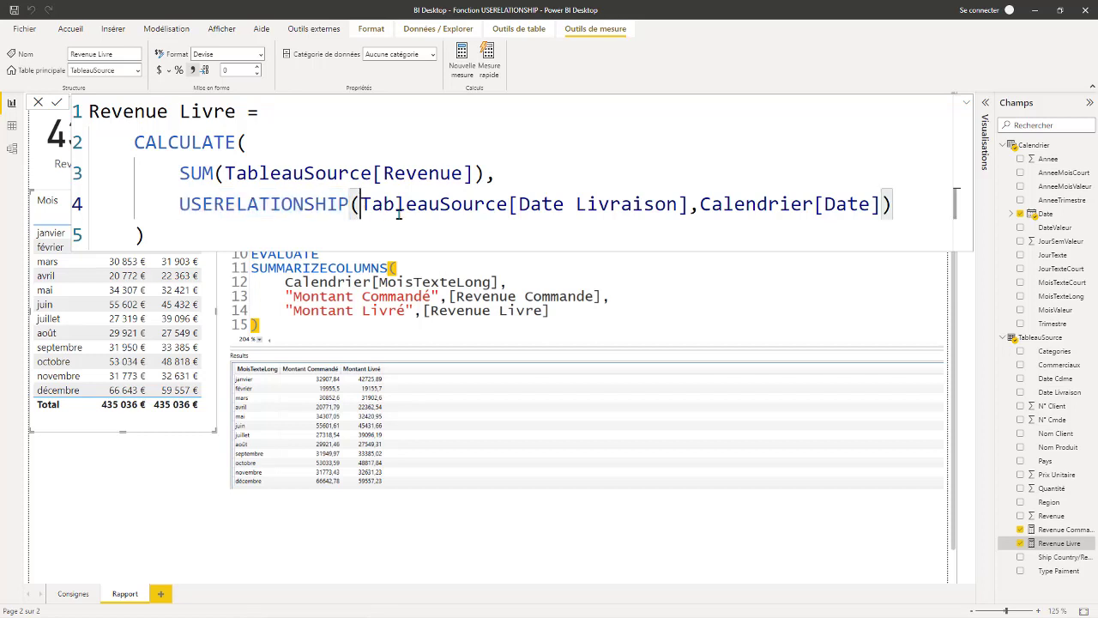
click(694, 204)
click(363, 206)
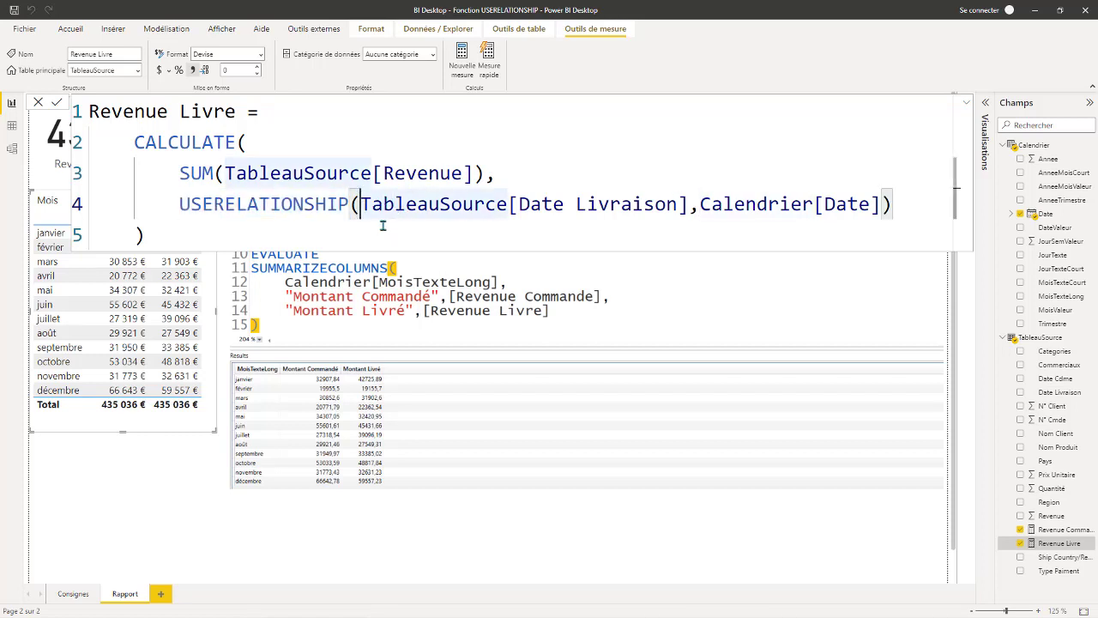
key(BackSpace)
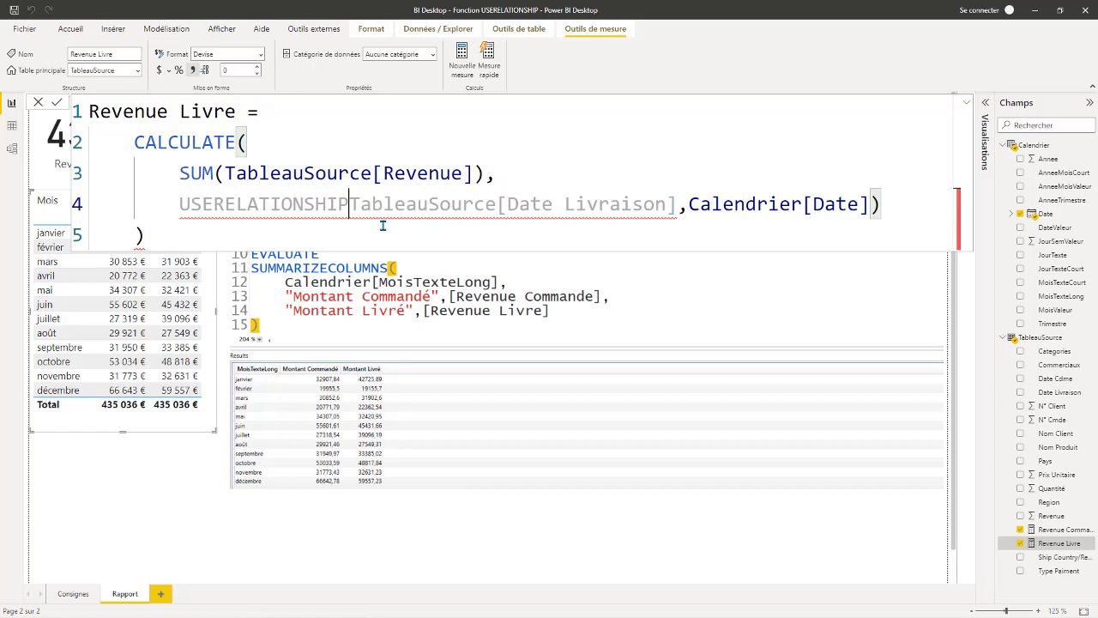
text(()
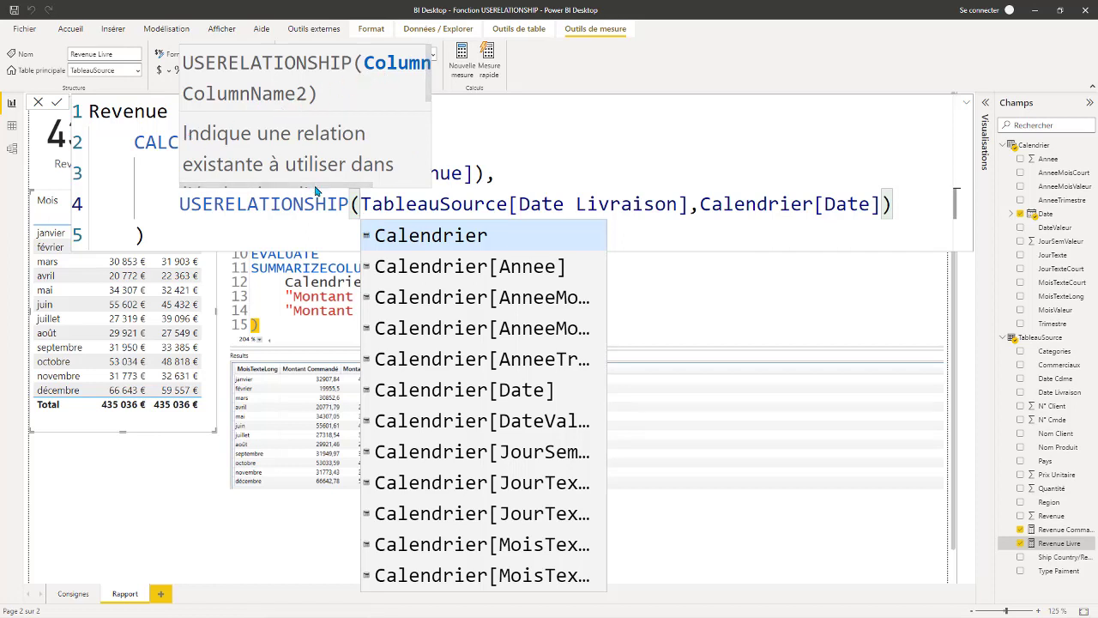
click(392, 184)
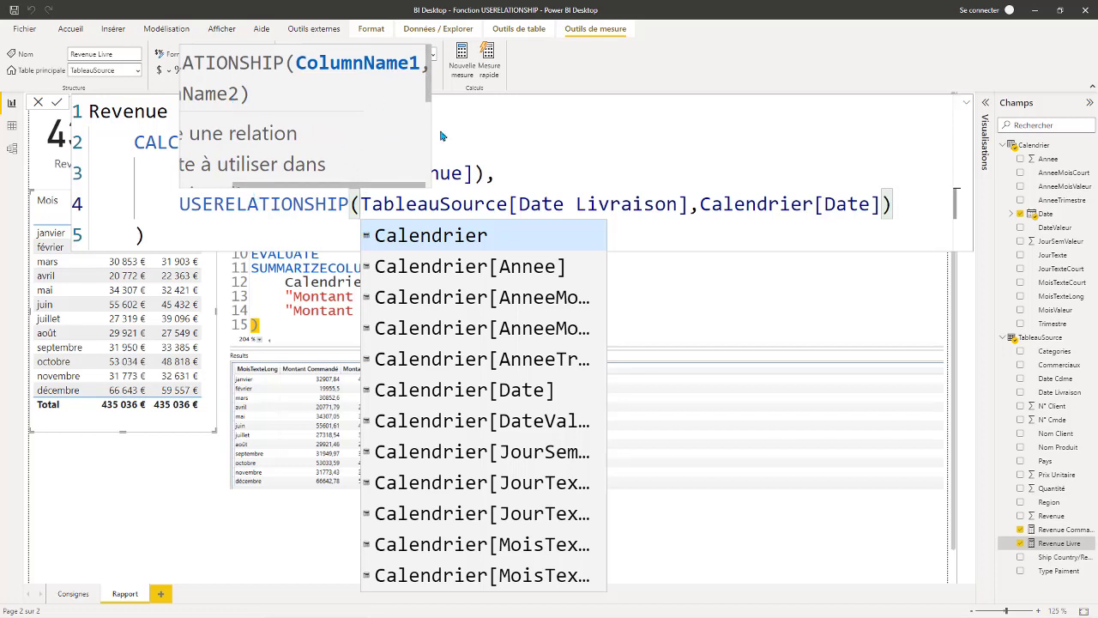
click(461, 203)
click(441, 209)
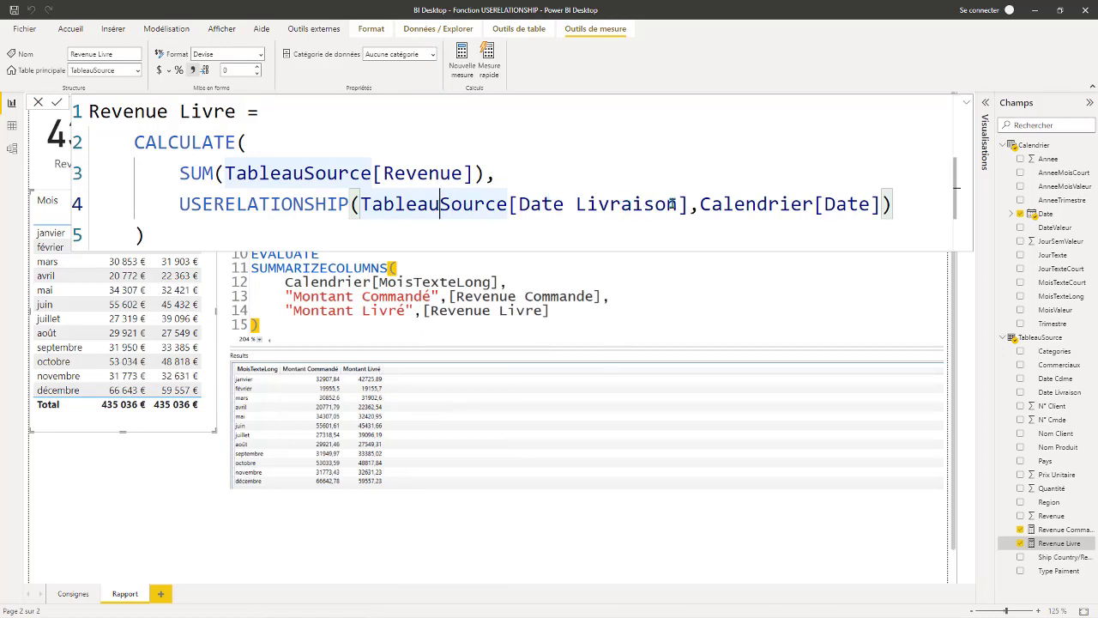
Highlight the two USERELATIONSHIP arguments in turn, TableauSource[Date Livraison] and Calendrier[Date], leaving the formula as it is
drag(687, 204, 366, 206)
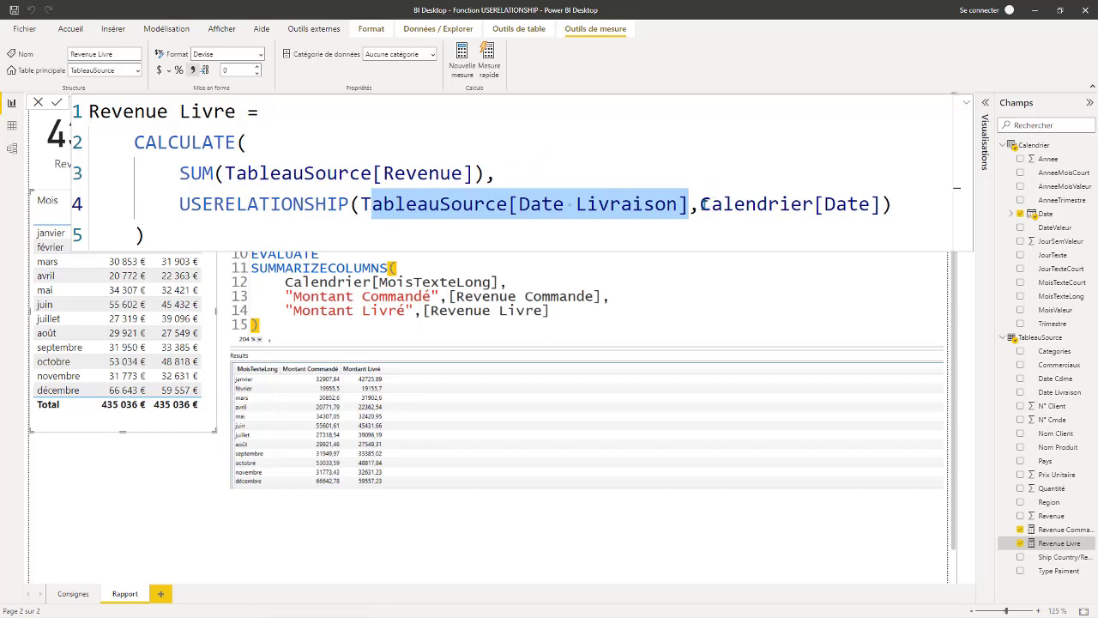
drag(702, 204, 882, 204)
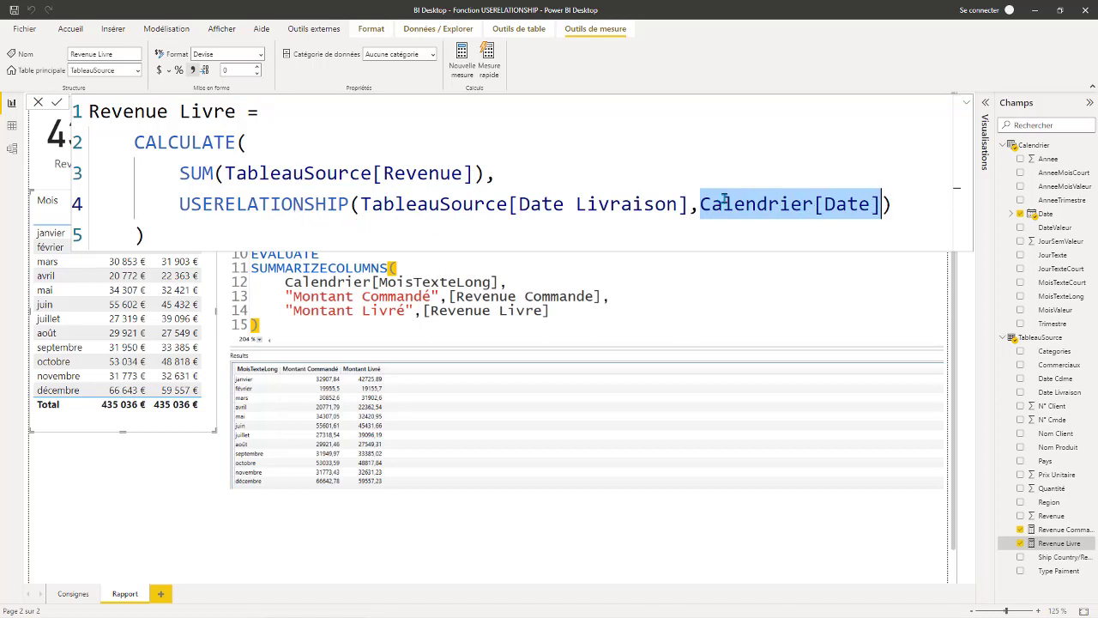
click(555, 211)
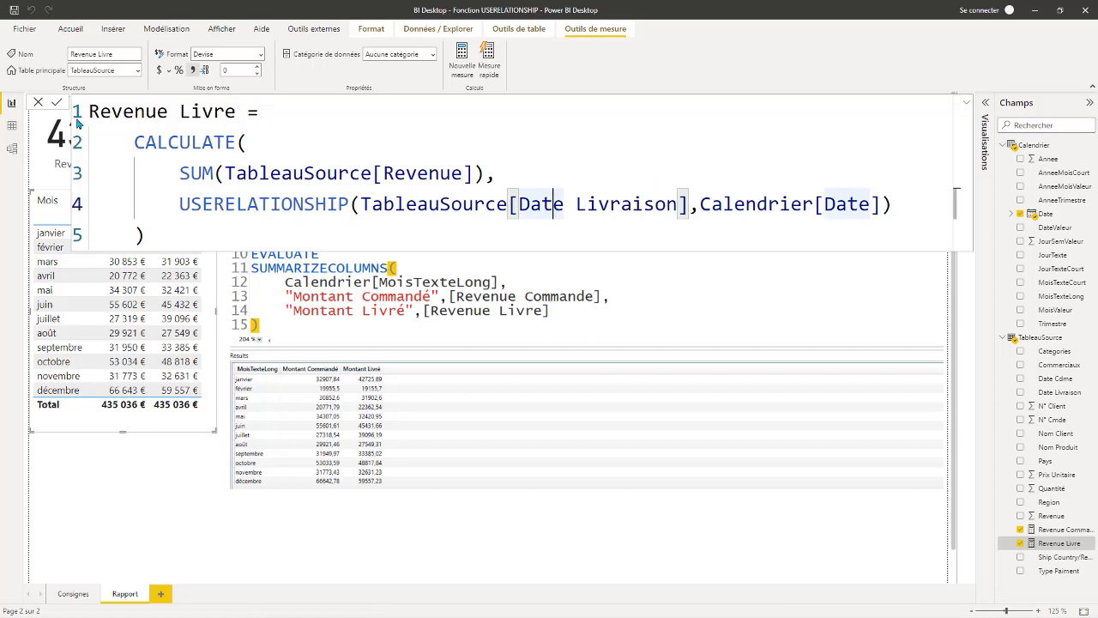
Check the relationships between TableauSource and Calendrier in the model, and compare the monthly revenue table with the DAX query image in the report
click(12, 148)
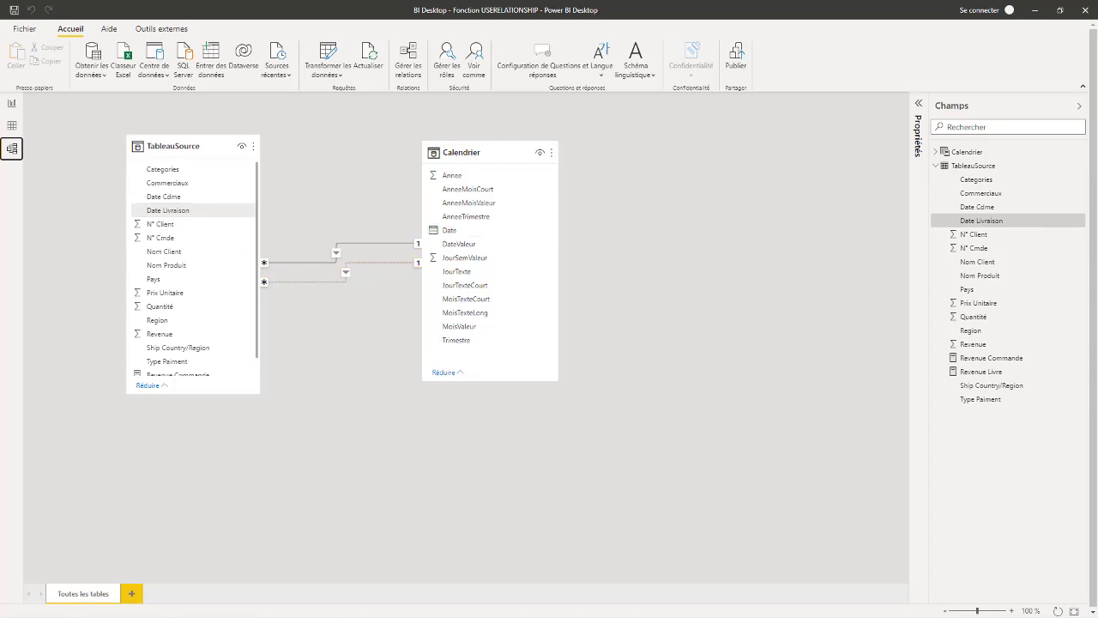
click(12, 103)
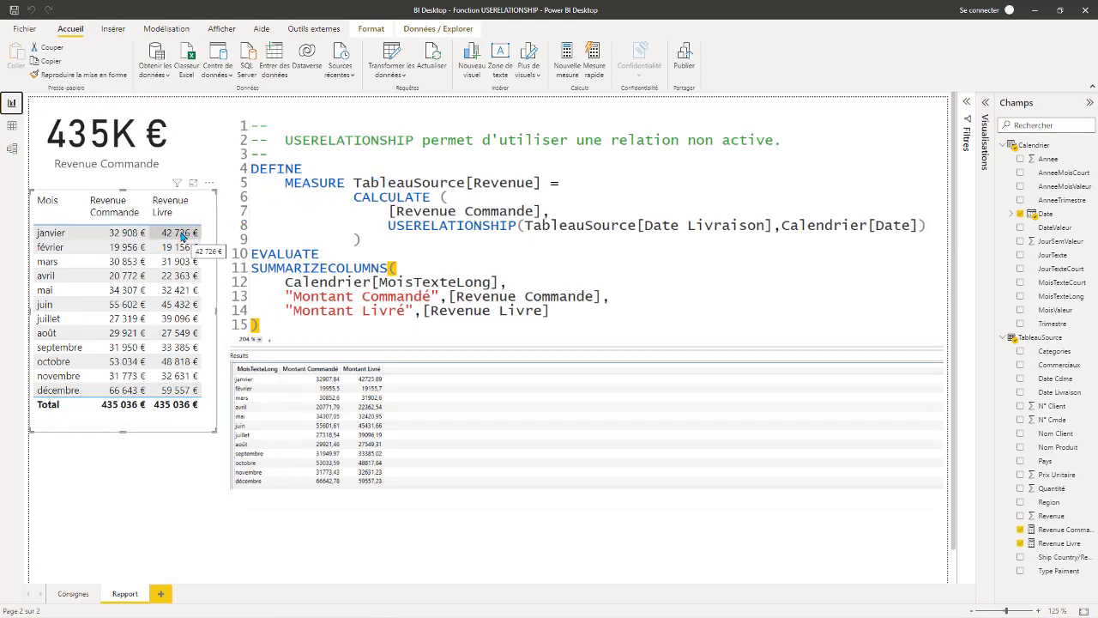
click(159, 444)
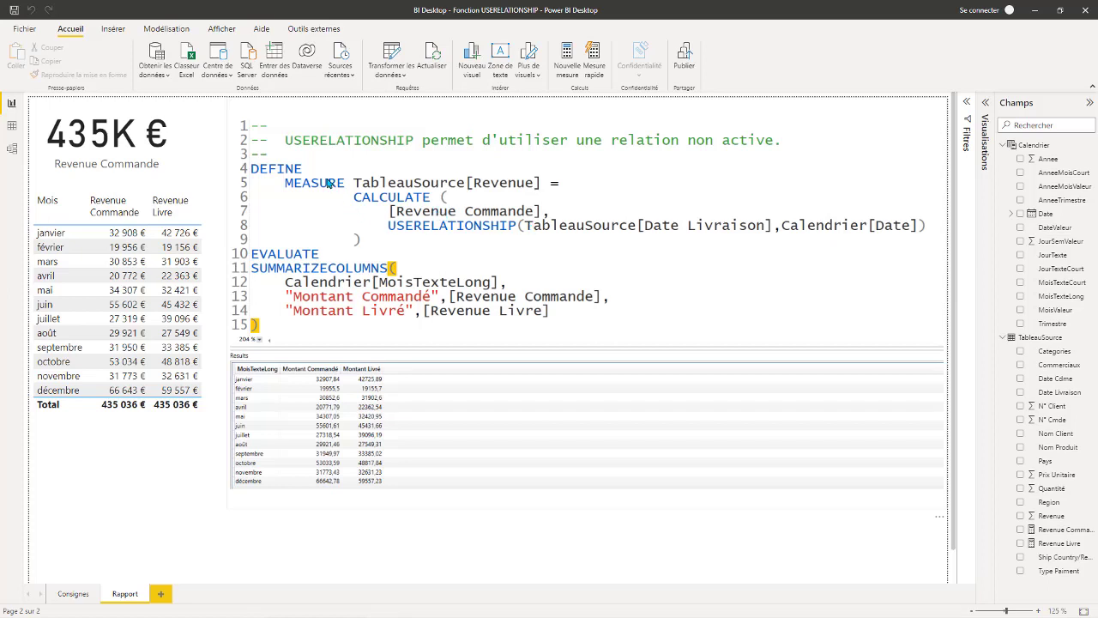
click(321, 102)
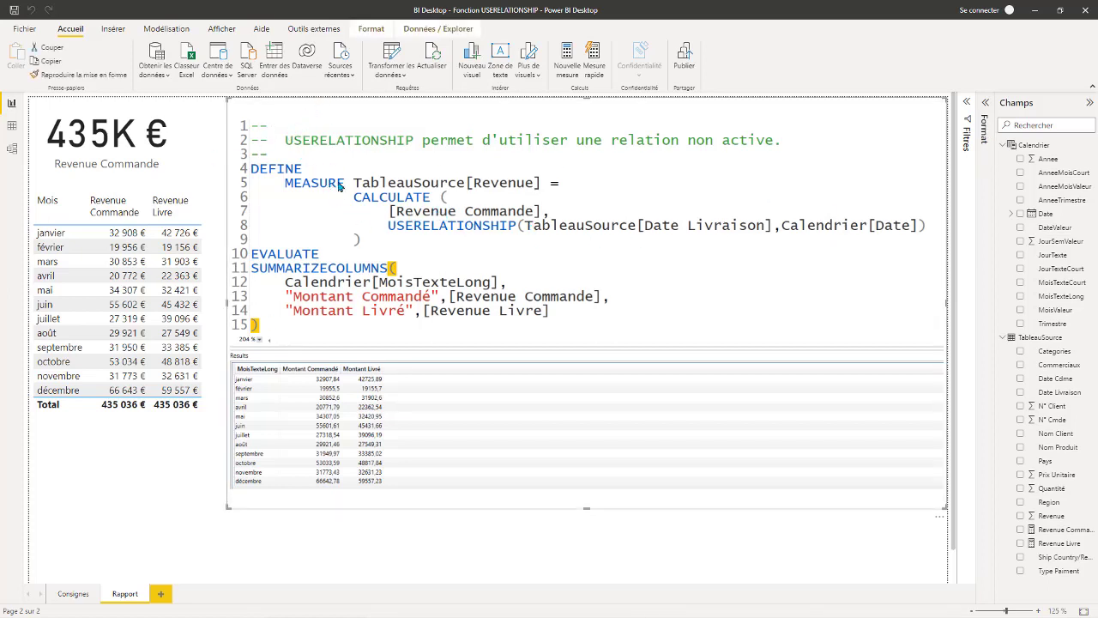
click(103, 444)
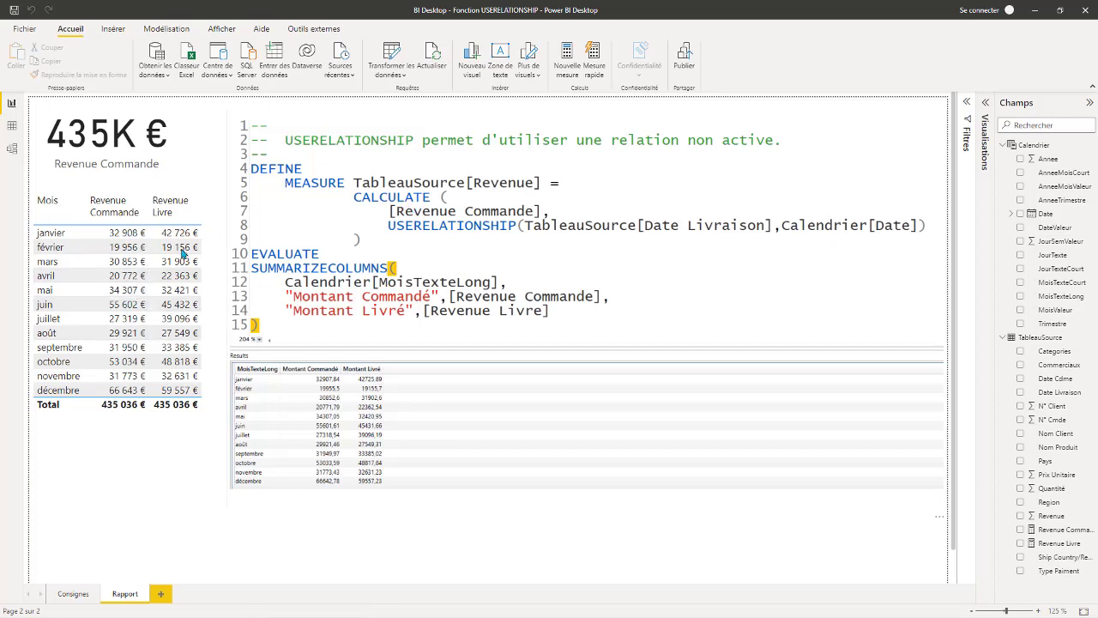
Review the model relationships and the TableauSource data rows, and return to the report with the DAX query image selected
click(12, 147)
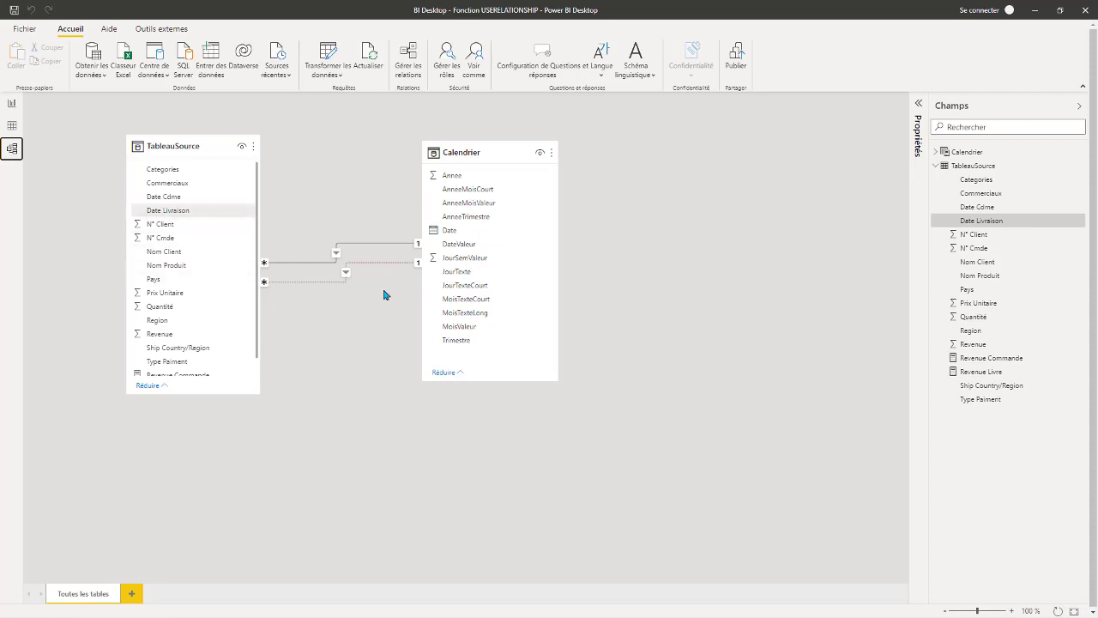
click(12, 127)
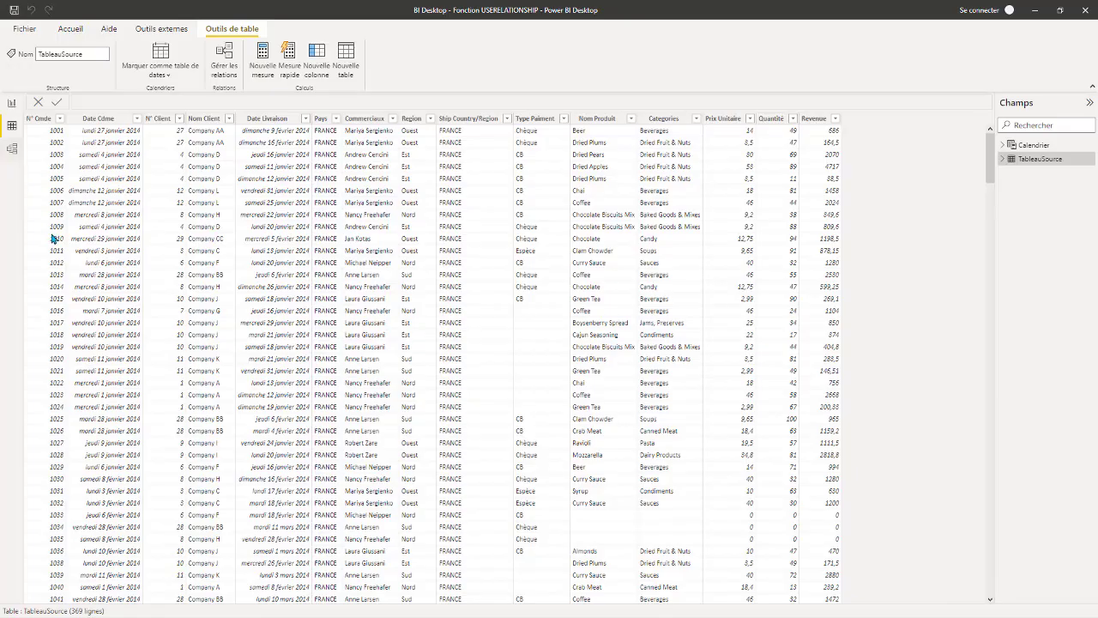
click(12, 103)
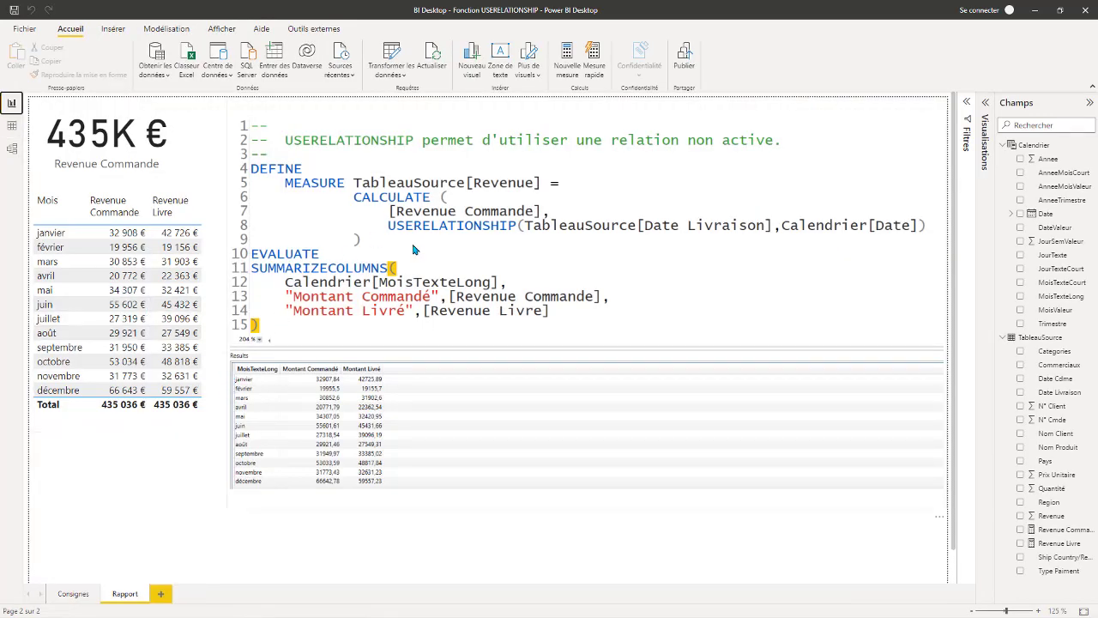
click(522, 227)
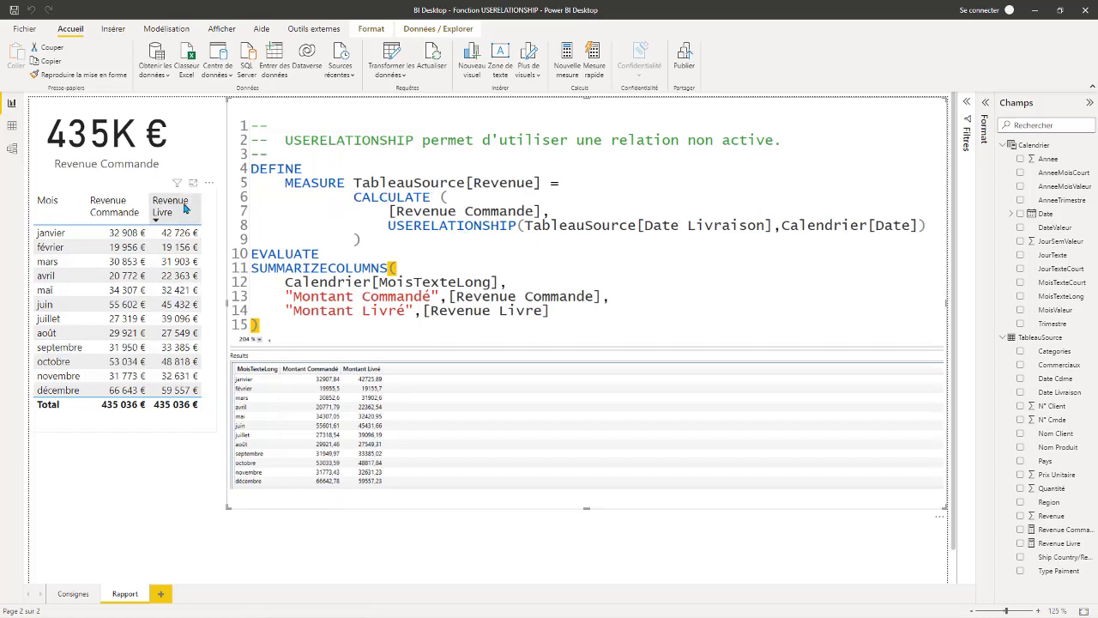
Review the full Revenue Livre formula and its USERELATIONSHIP arguments again, discarding any accidental edit to the formula
click(1060, 543)
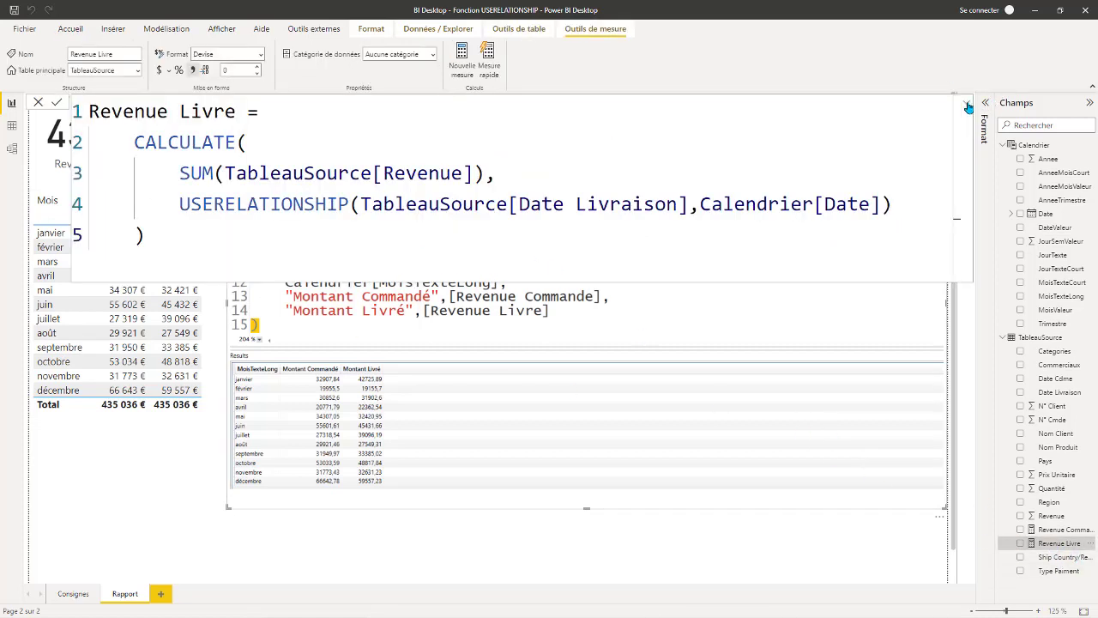
drag(109, 218, 49, 106)
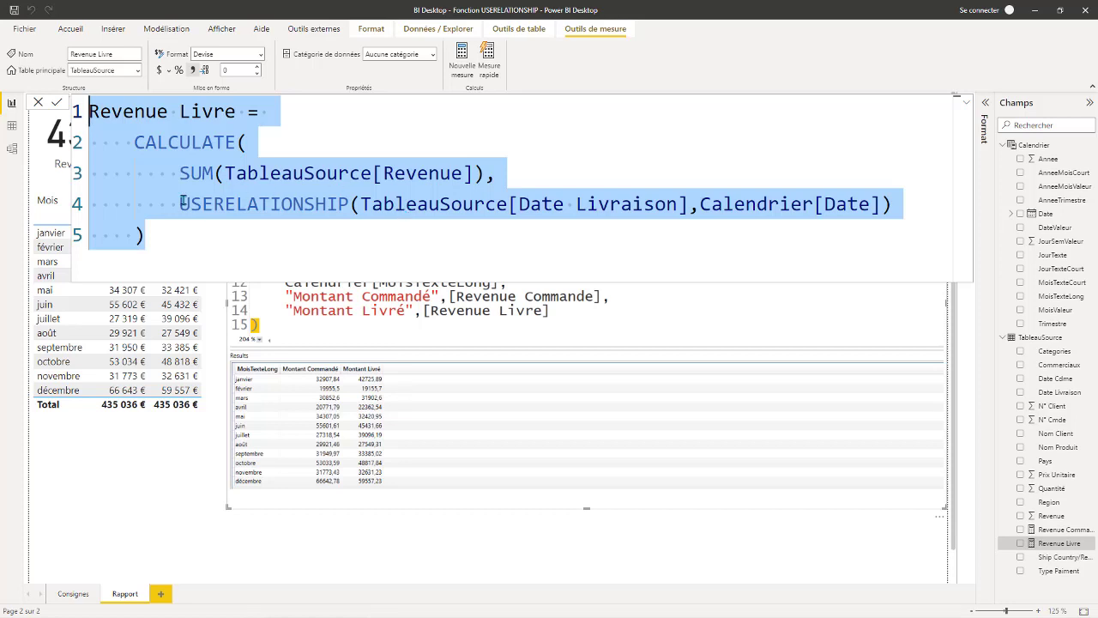
click(511, 173)
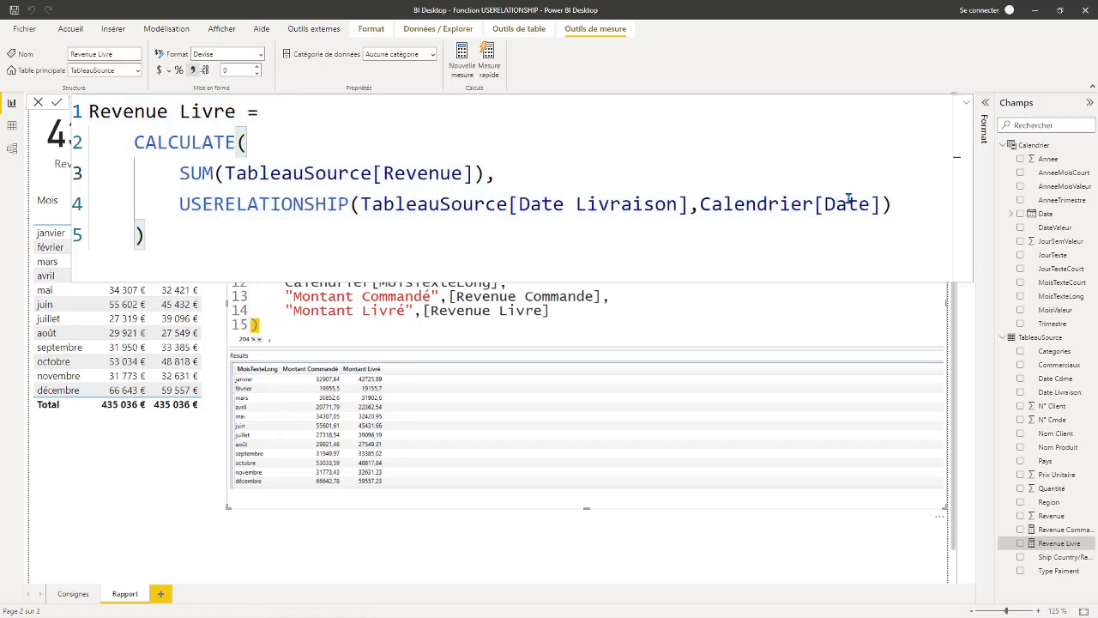
drag(884, 204, 405, 210)
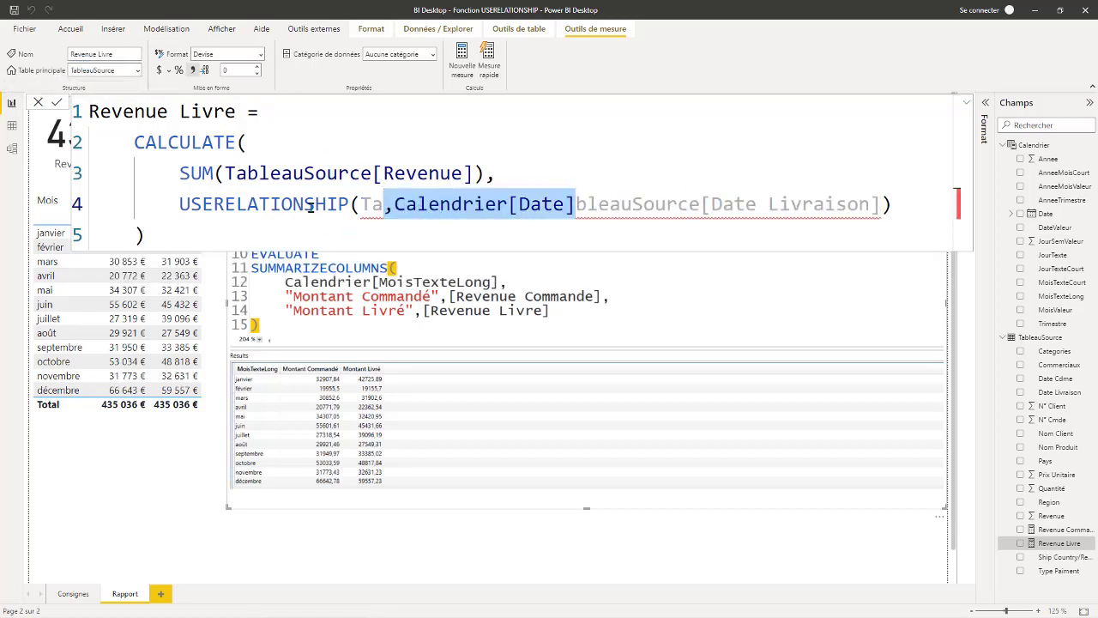
key(Escape)
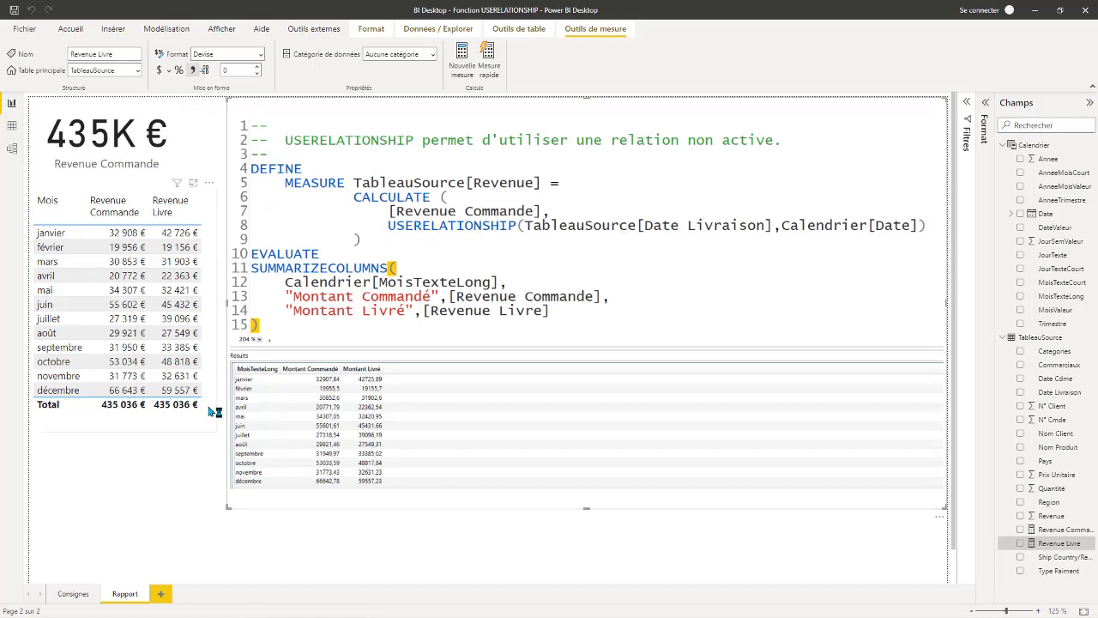
Deselect the DAX query image, open the Consignes page and highlight the word USERELATIONSHIP in the instructions
click(118, 461)
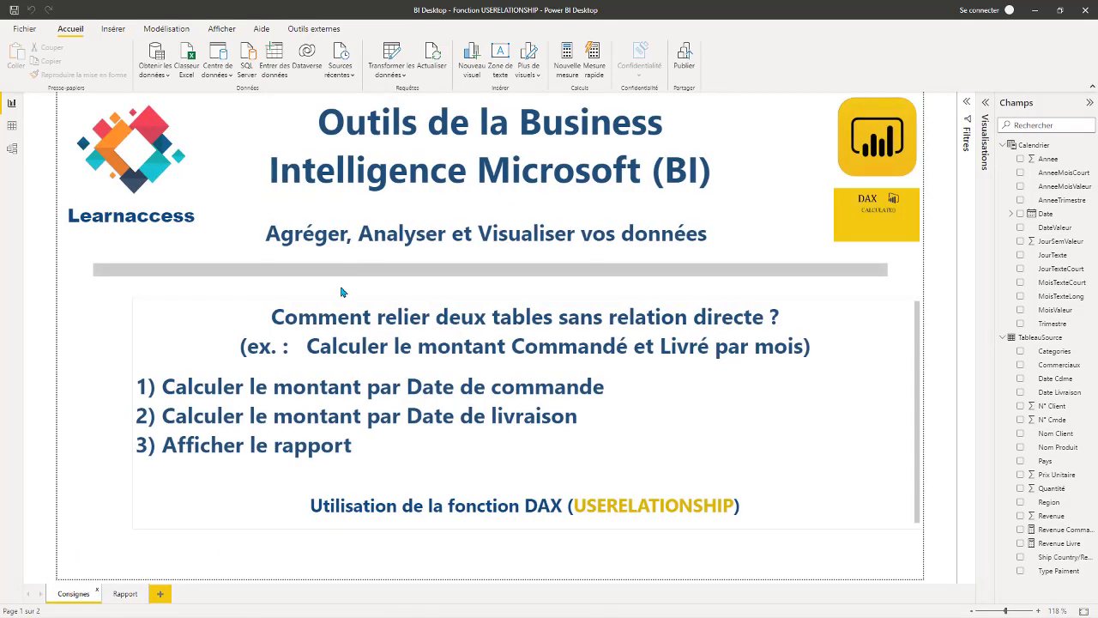
drag(575, 505, 730, 507)
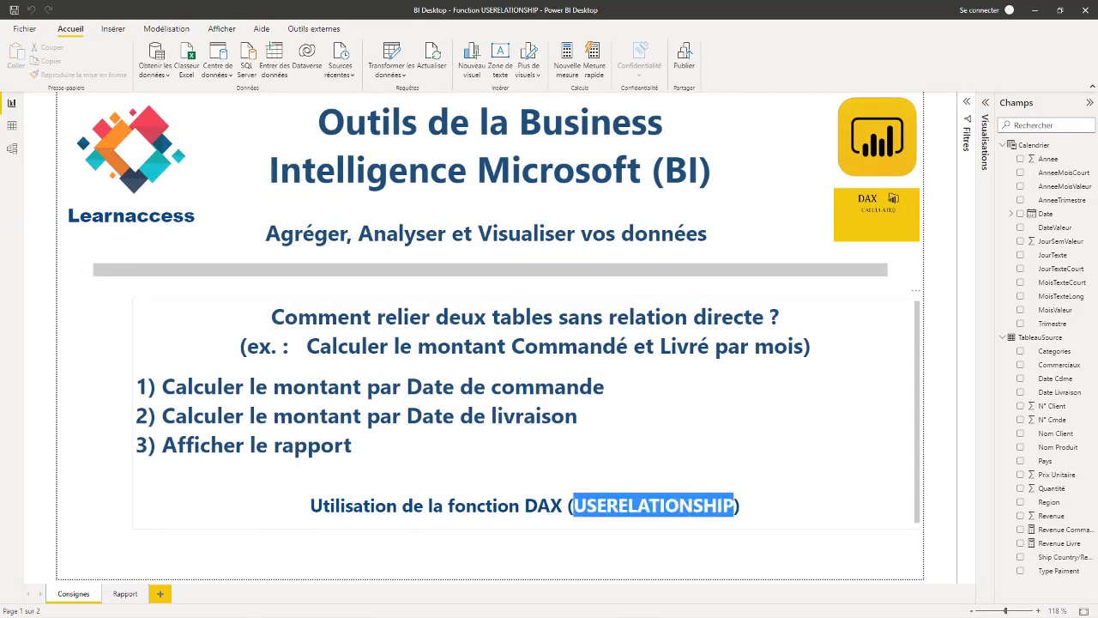